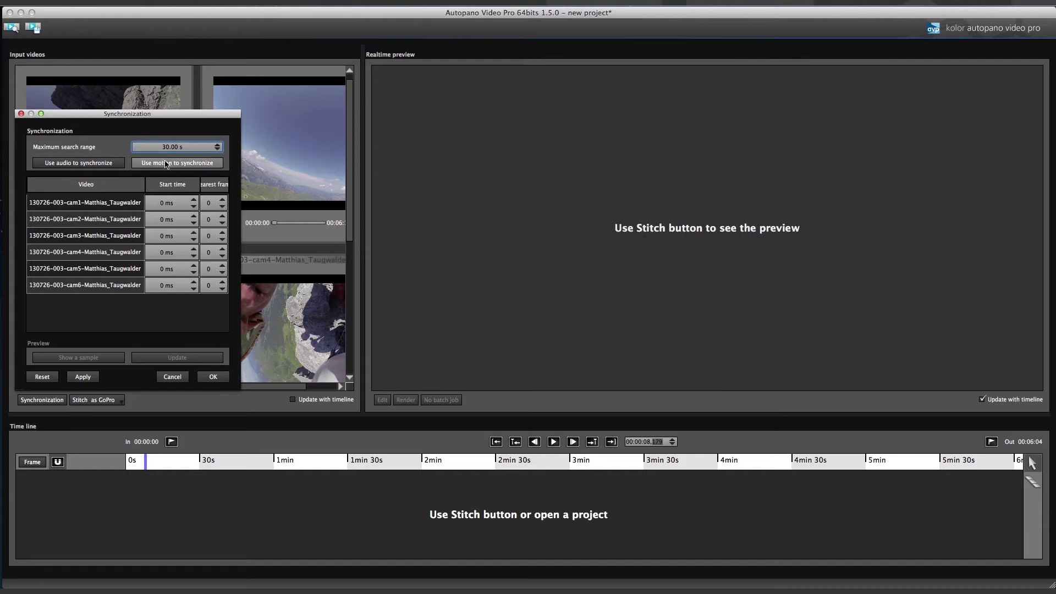
Step: Synchronize the six input videos by motion, using the 30 s maximum search range
left_click(166, 162)
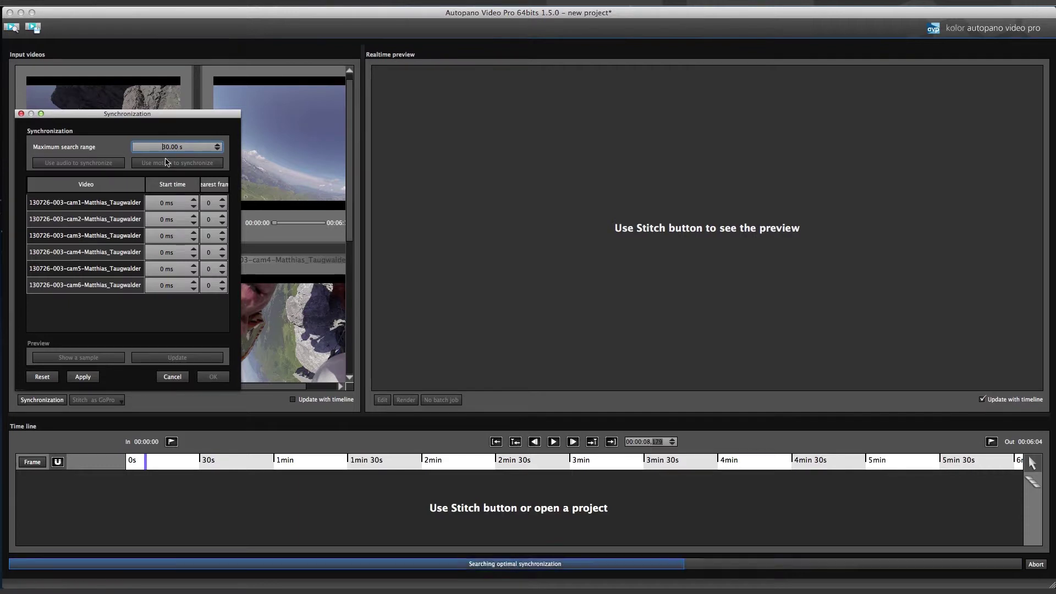
left_click(204, 375)
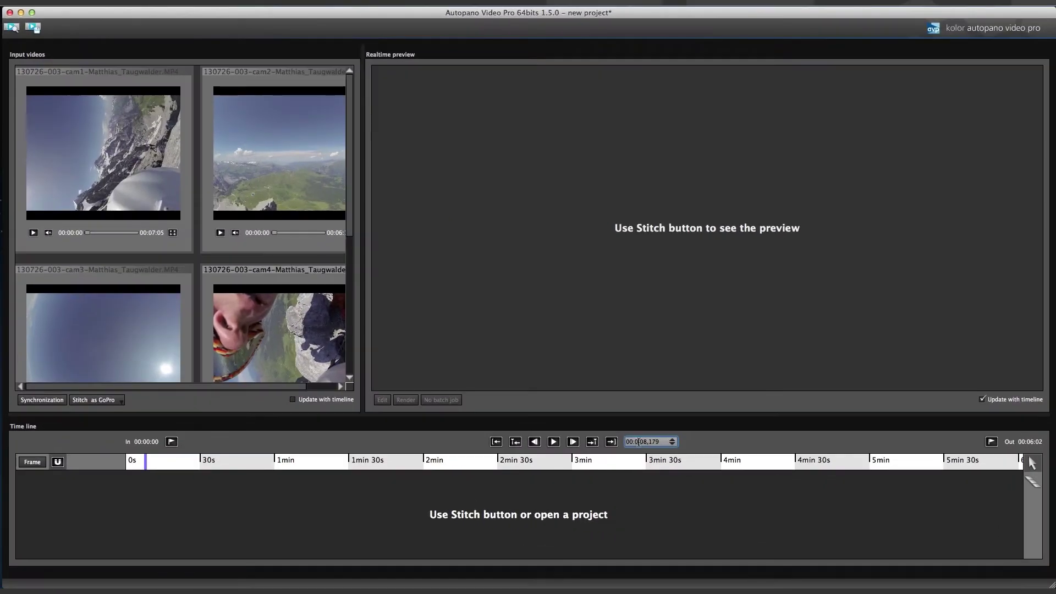
Step: Move the playhead to 00:01:48 and stitch the videos as GoPro
double_click(639, 442)
key("Return")
left_click(108, 403)
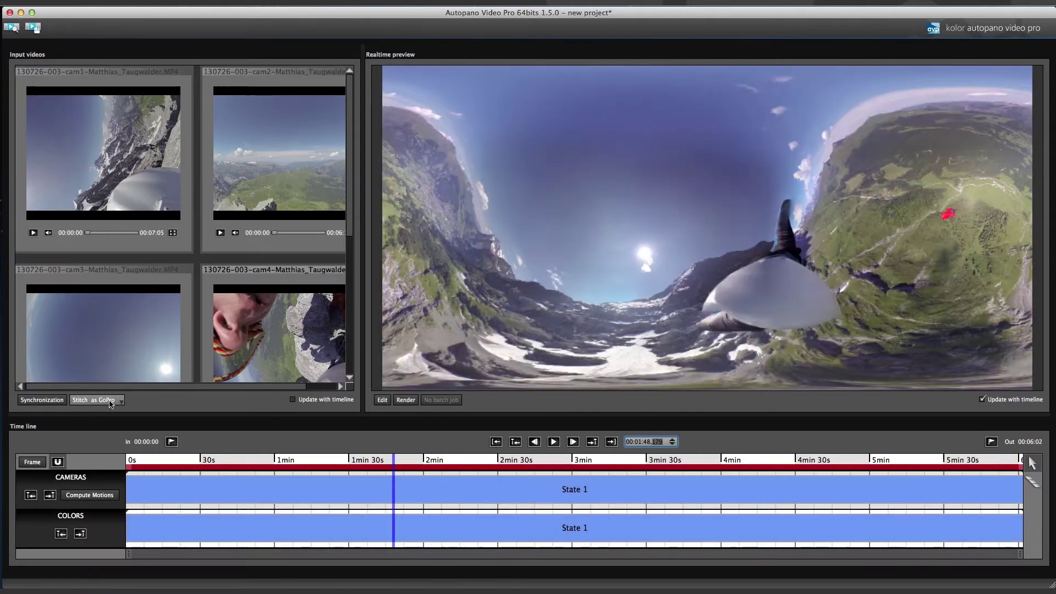
Step: Collapse the input videos area to give the realtime preview full width, and save the project as avp_1.kava
left_click_drag(361, 341, 198, 340)
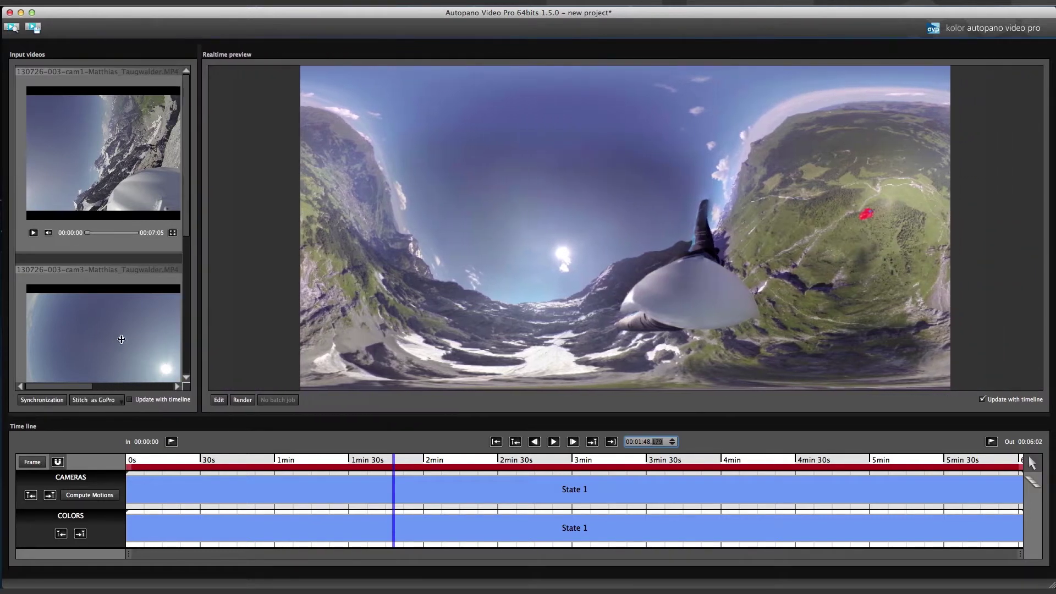
left_click_drag(121, 339, 33, 339)
key("super+s")
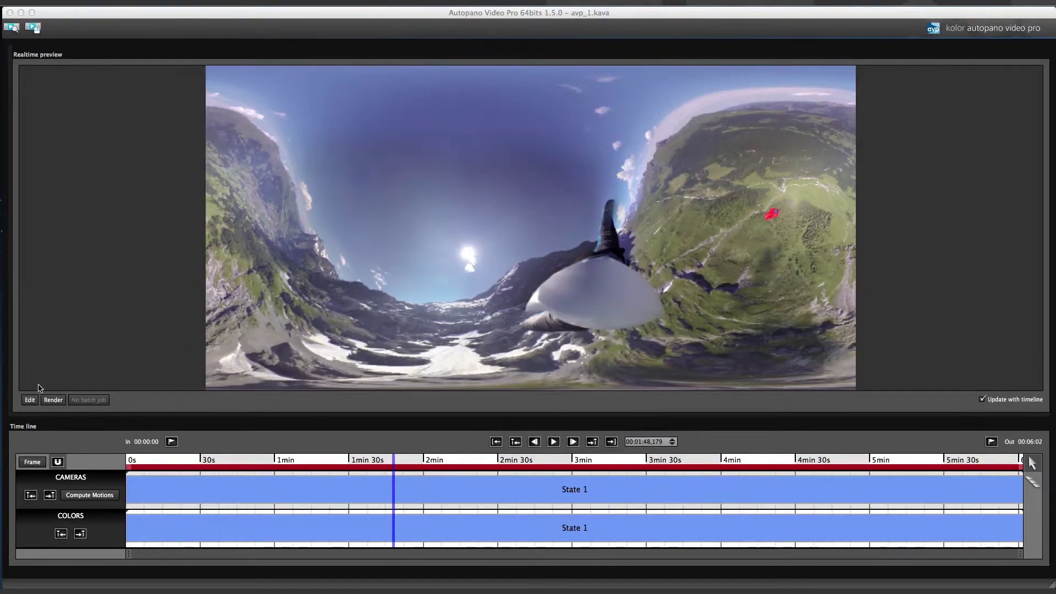
Step: Send the stitched panorama to Autopano Giga, maximize its window and open the panorama in the editor
left_click(31, 400)
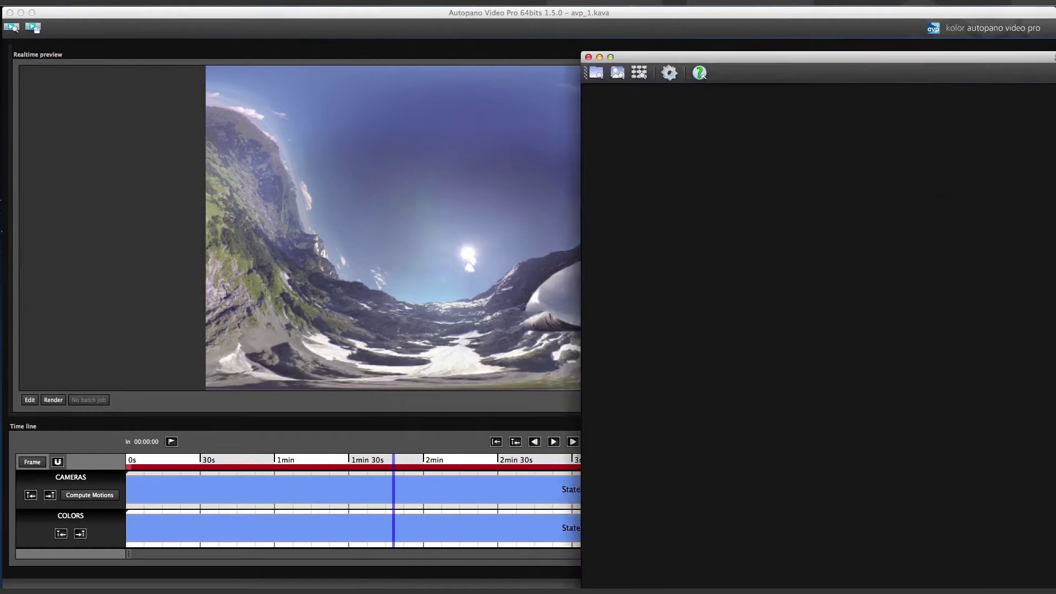
left_click(611, 57)
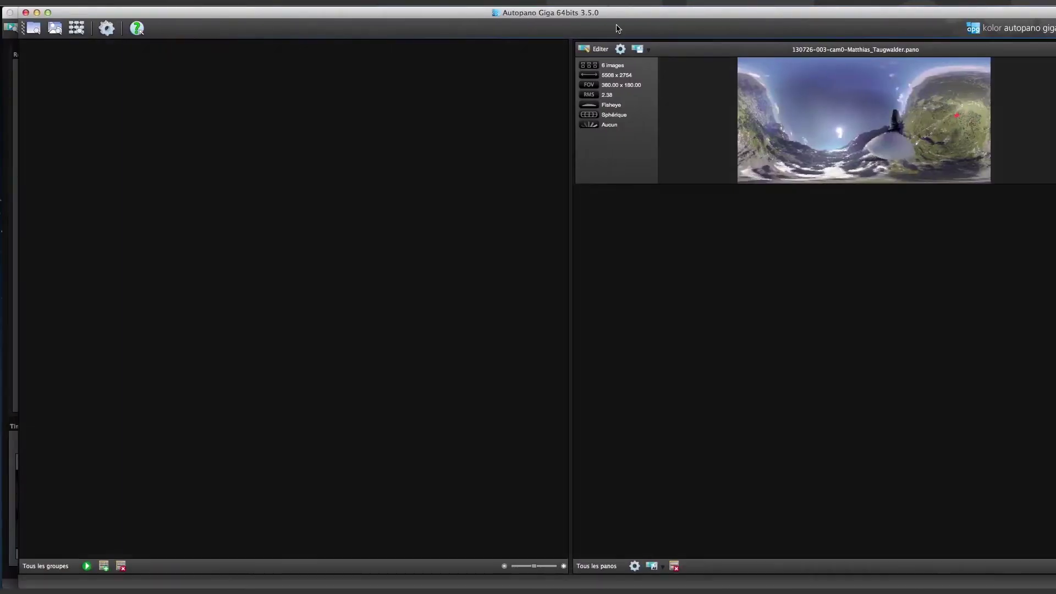
left_click(602, 49)
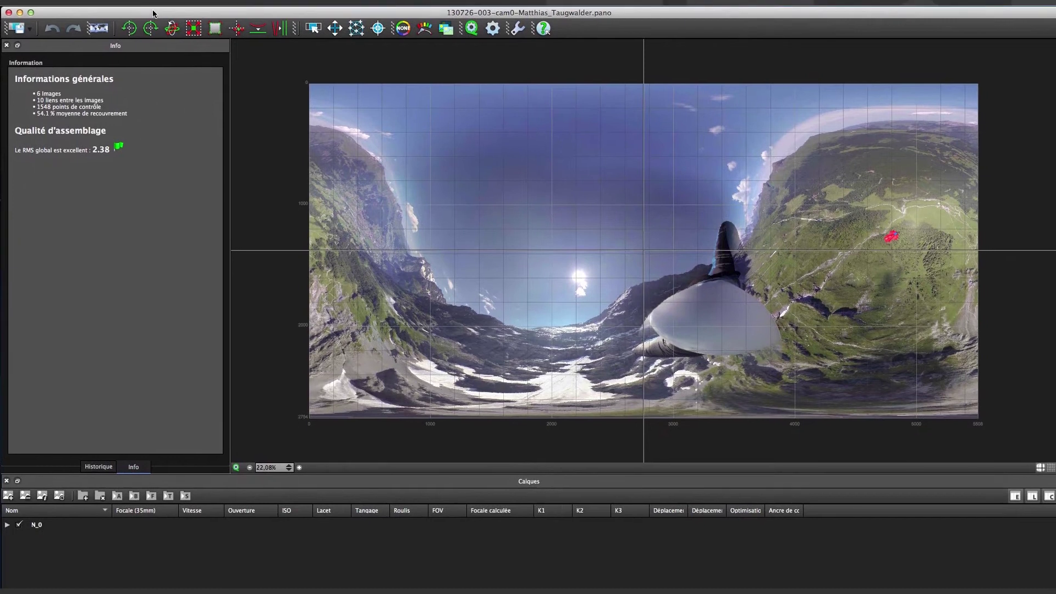
Step: Move the whole panorama to straighten the horizon along the horizontal centre line, and save it
left_click(334, 28)
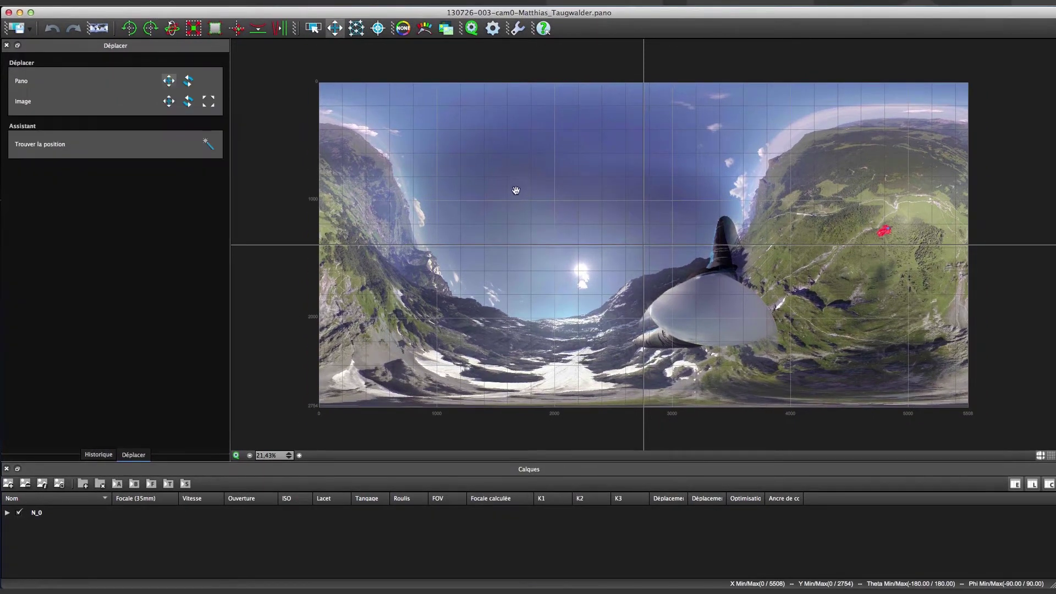
left_click_drag(614, 267, 608, 141)
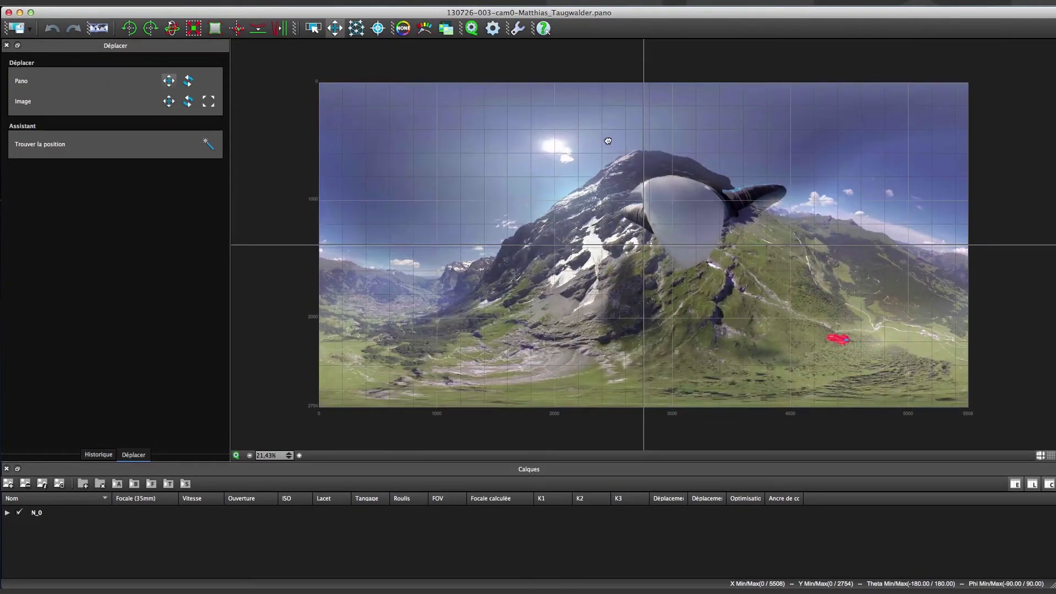
left_click_drag(477, 262, 513, 240)
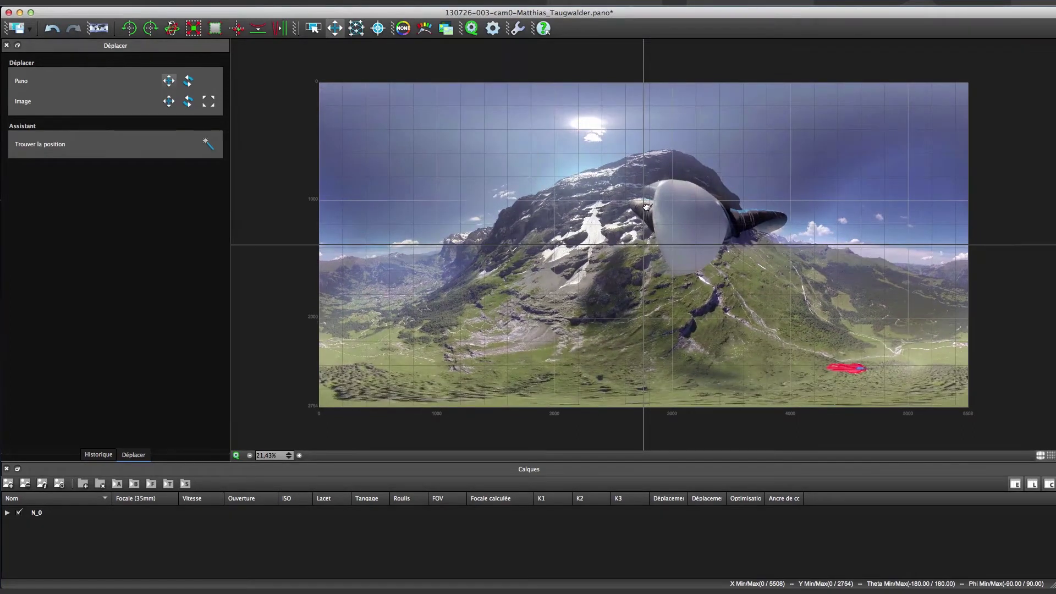
key("super+s")
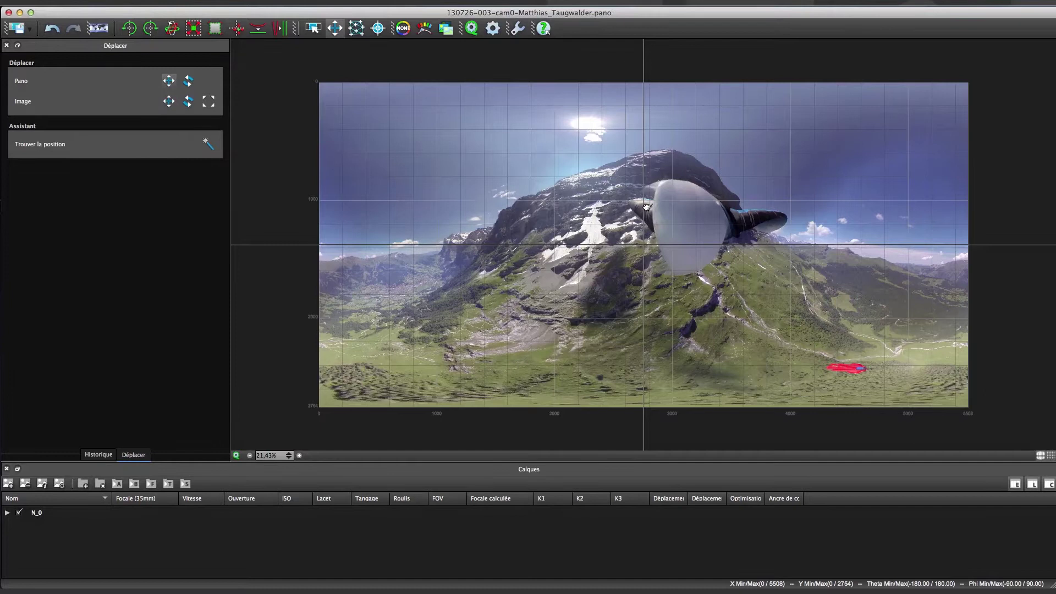
Step: Return to Autopano Video Pro and compute the camera motions for anti-shake
left_click(20, 12)
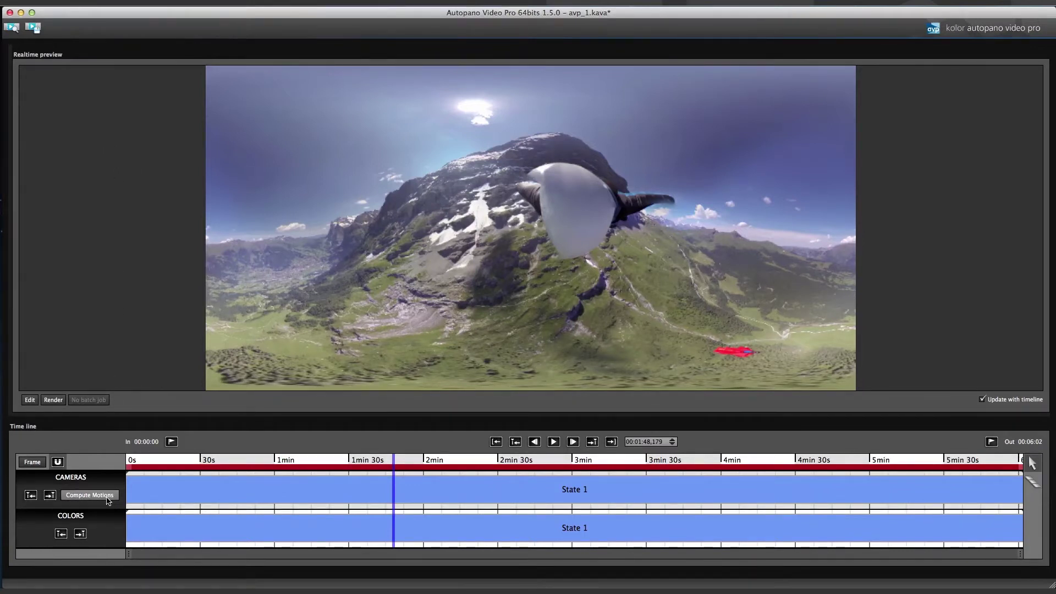
left_click(90, 495)
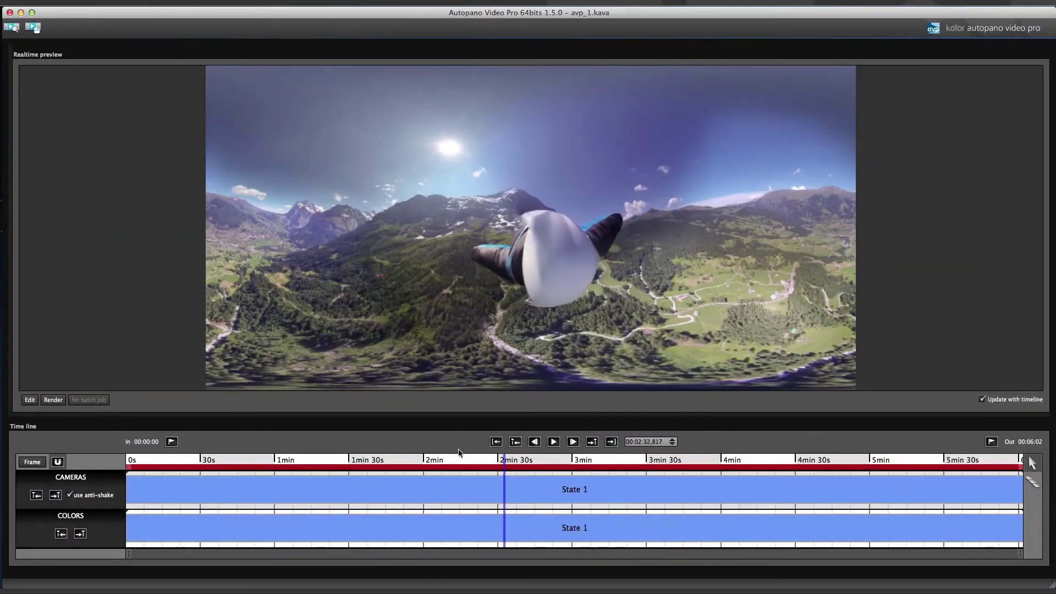
Step: Limit the working range to an in point at 00:02:32 and an out point at 00:03:01
left_click(172, 442)
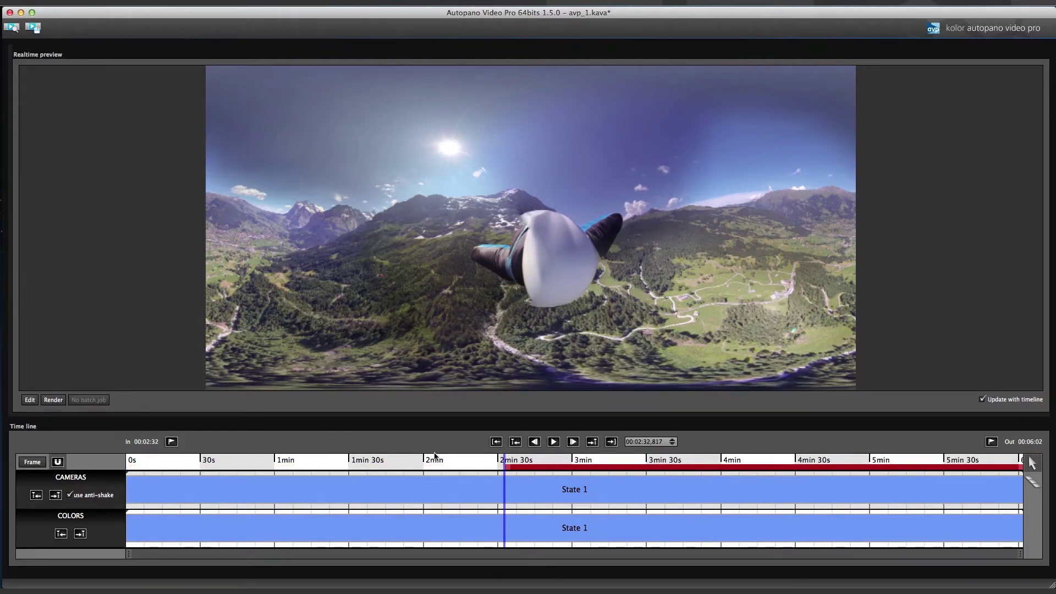
left_click_drag(504, 483, 576, 484)
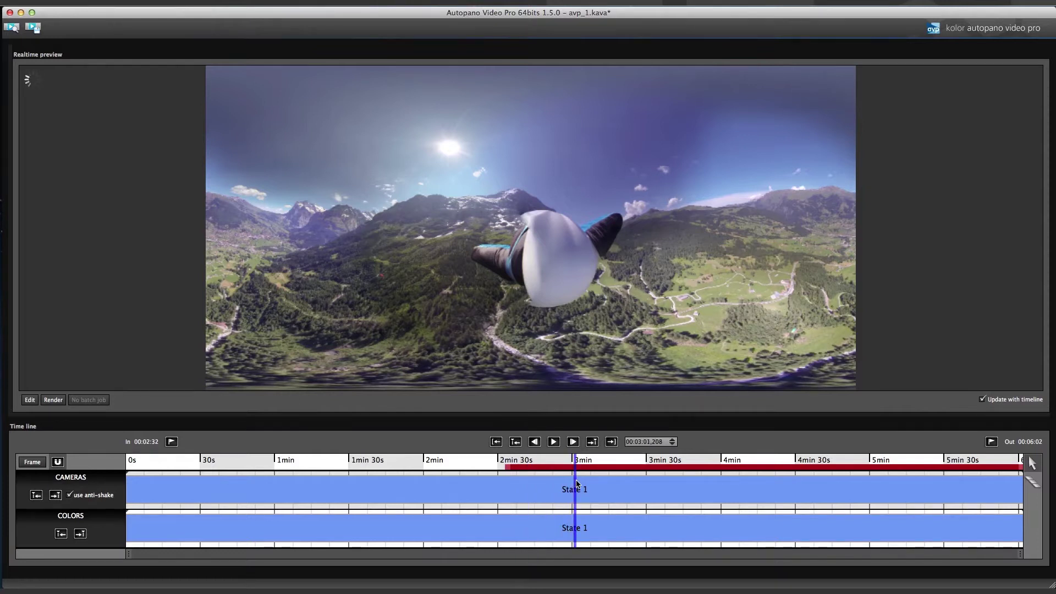
left_click(991, 442)
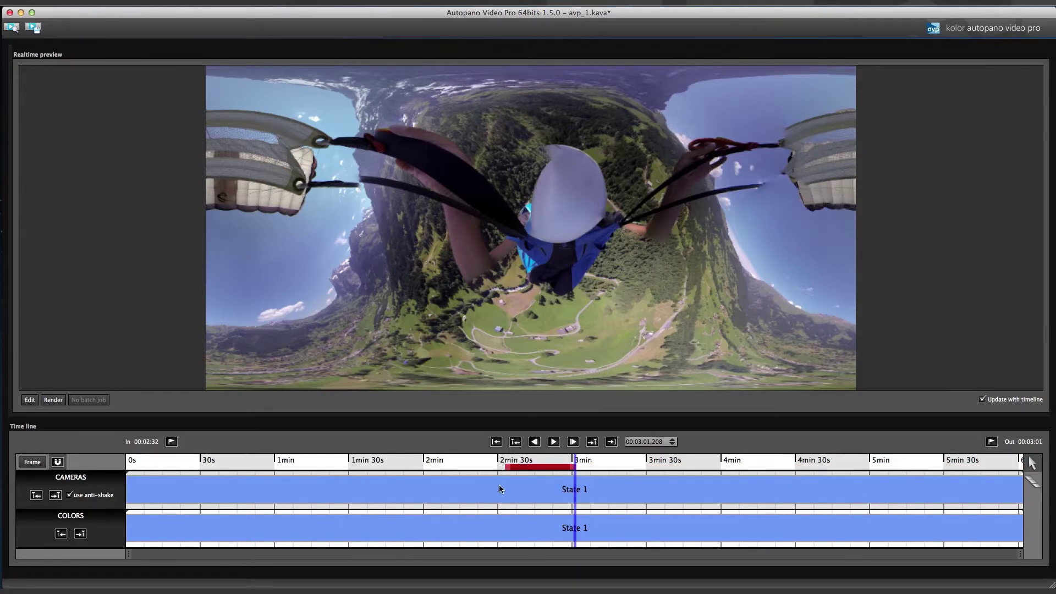
Step: Cut the Cameras track at the in point, about 2 min 32 s, to split it into two states
scroll(500, 489, "up", 5)
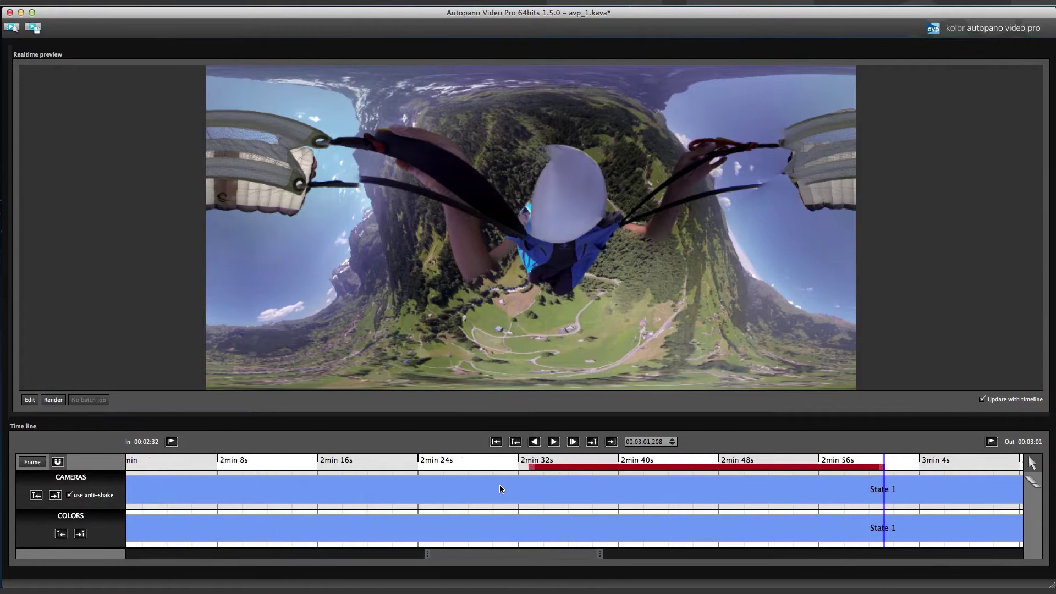
left_click_drag(495, 553, 528, 557)
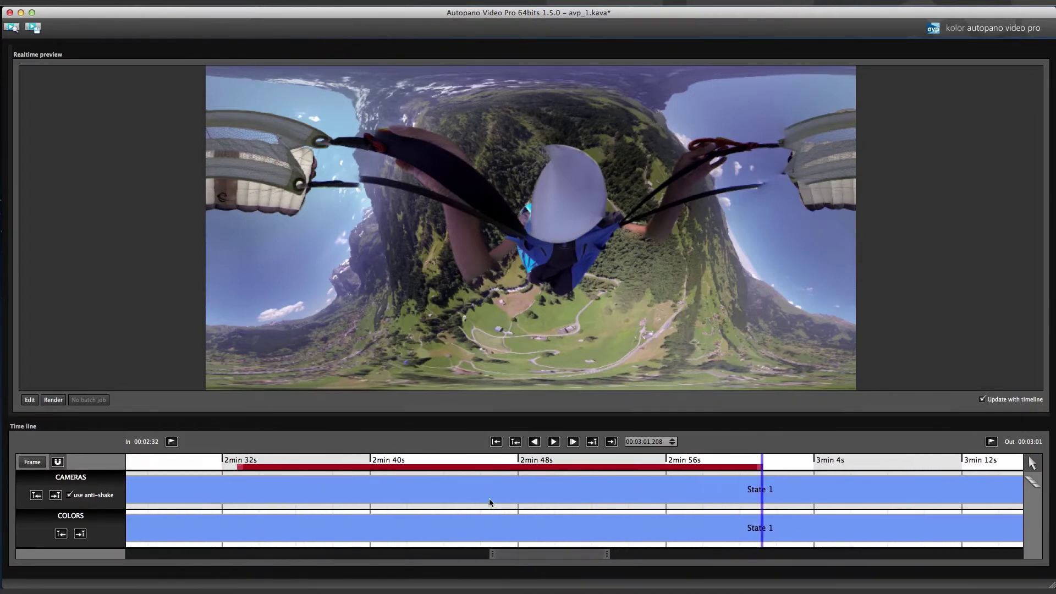
key("Home")
left_click(1033, 484)
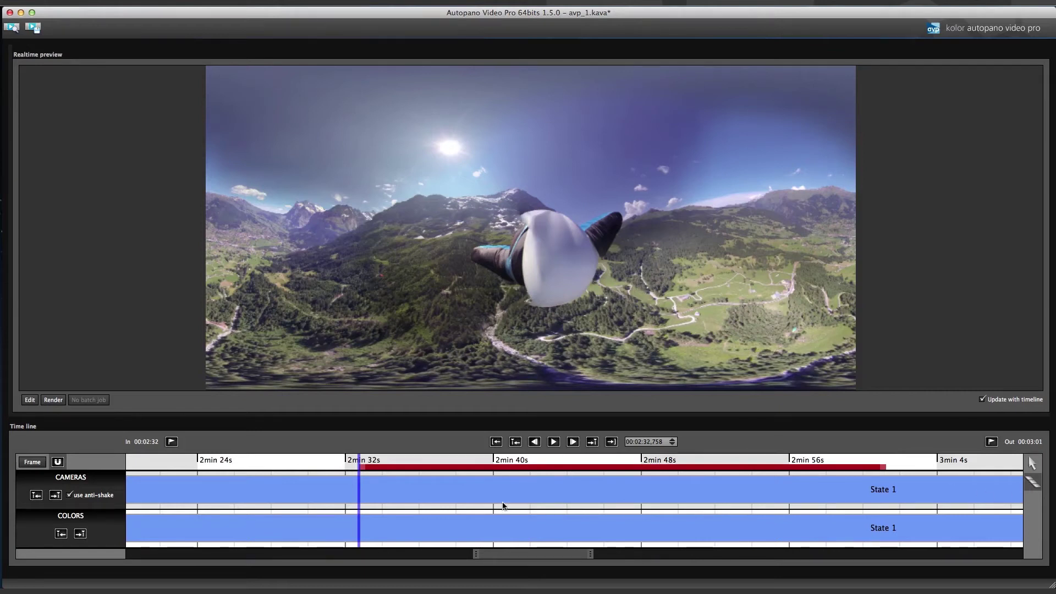
left_click(362, 489)
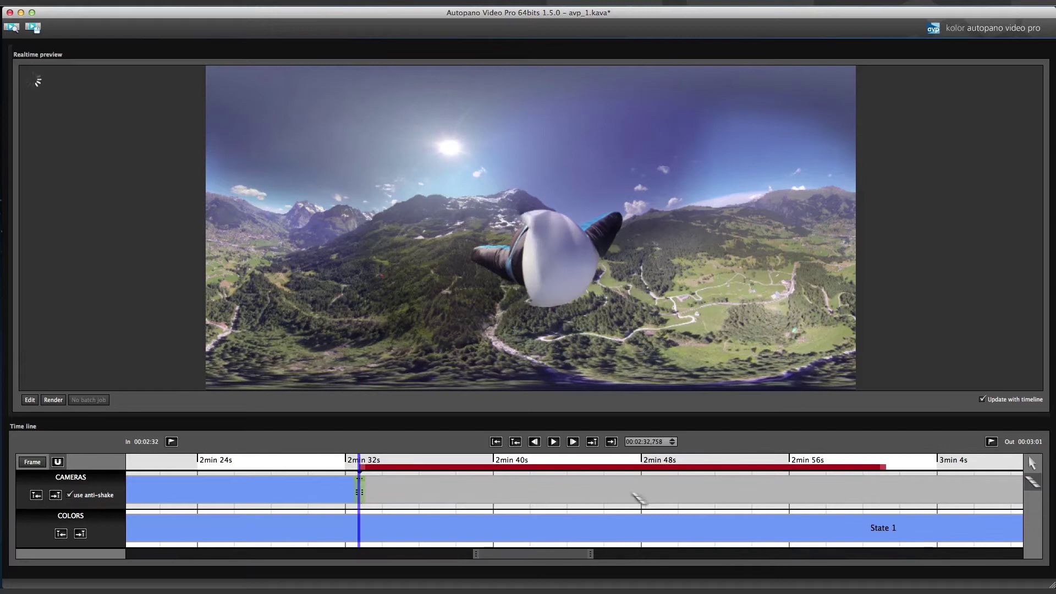
left_click(1033, 465)
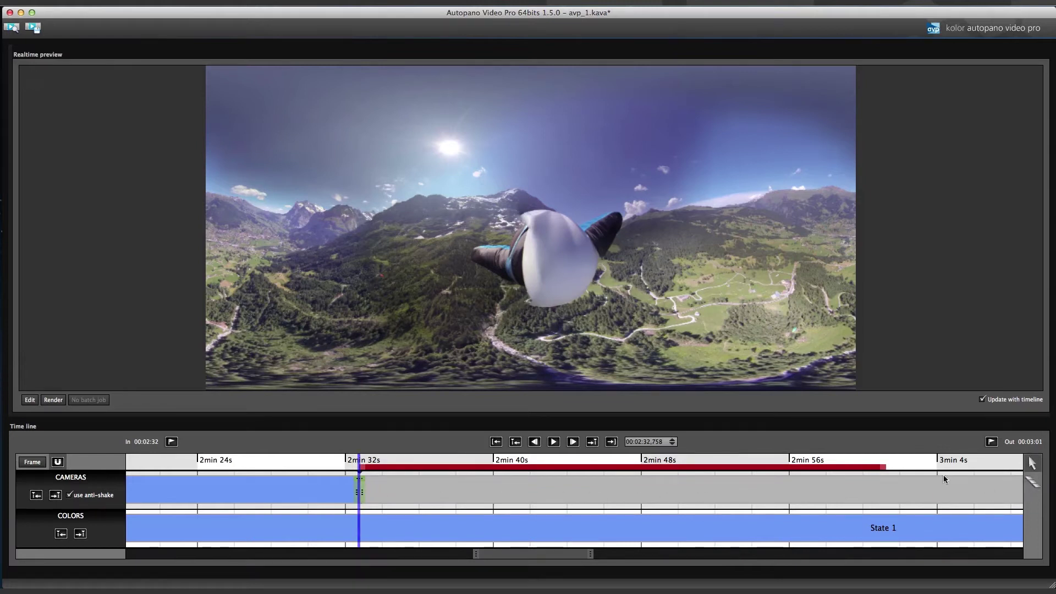
Step: Extend the Cameras transition from the cut to the out point at 00:03:01 and step between its start and end states
left_click_drag(364, 494, 410, 494)
left_click_drag(508, 494, 886, 487)
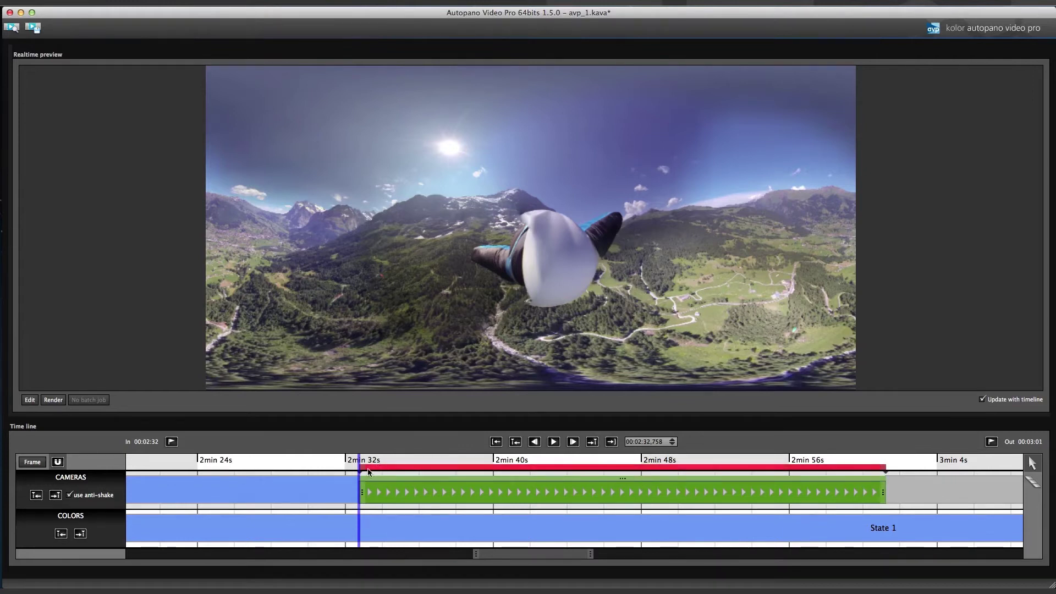
left_click(887, 473)
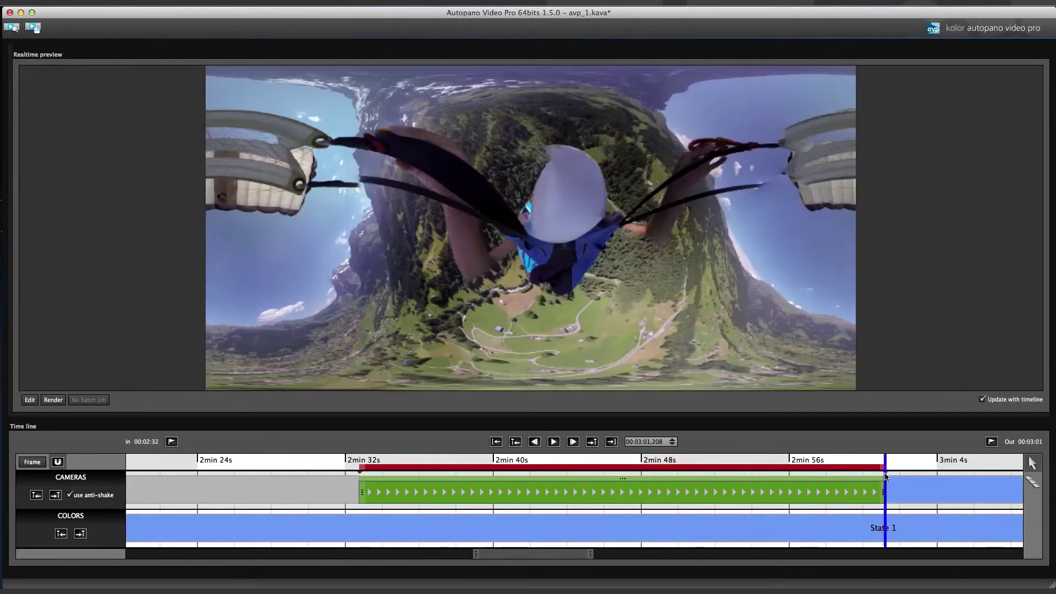
left_click(37, 496)
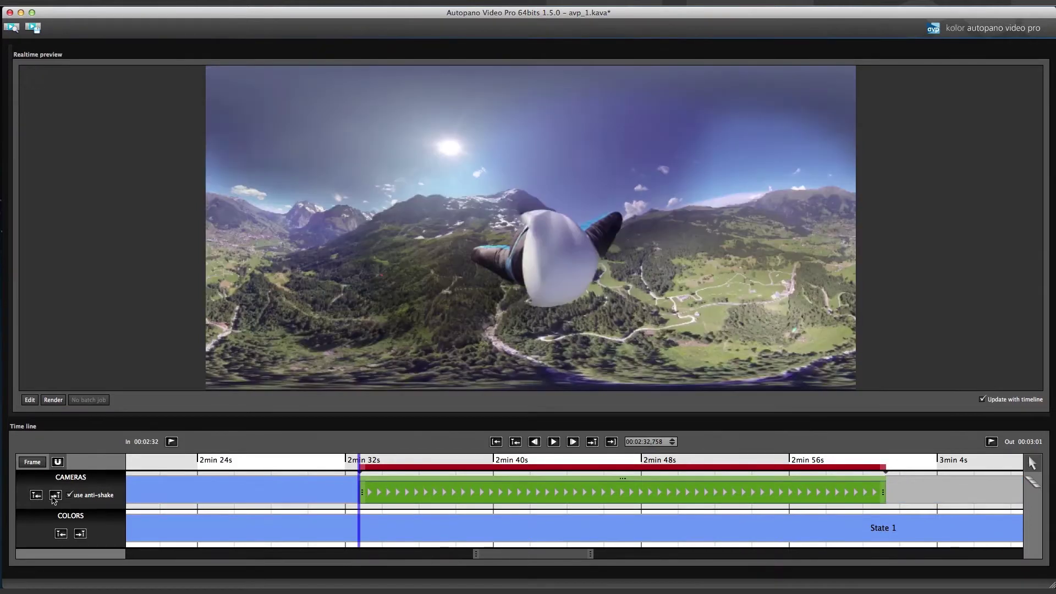
left_click(56, 496)
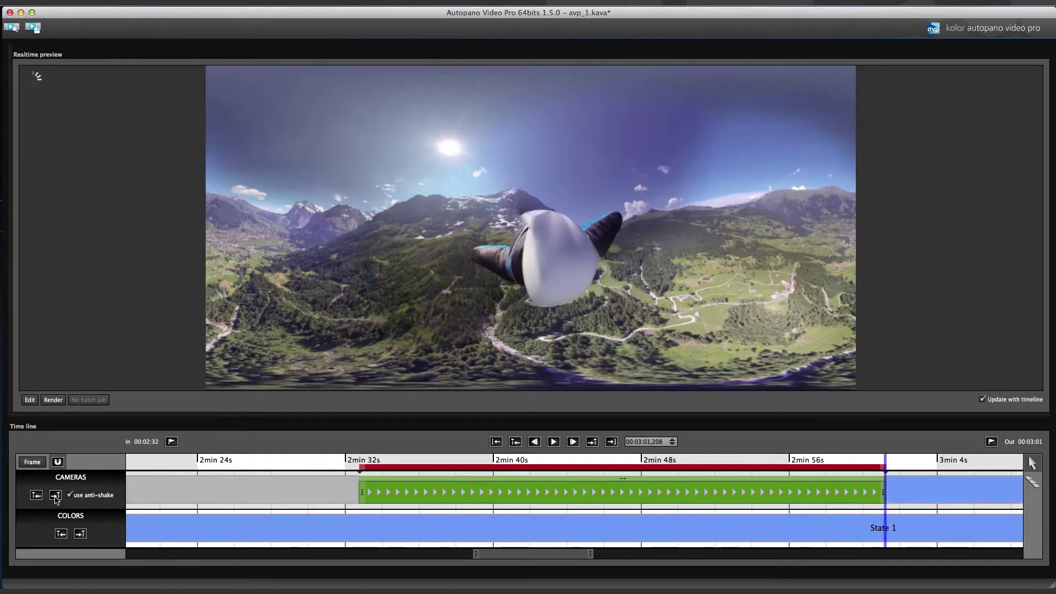
Step: Open the camera state at 00:03:01 in Autopano Giga, level its horizon, save it and return to Autopano Video Pro
left_click(34, 403)
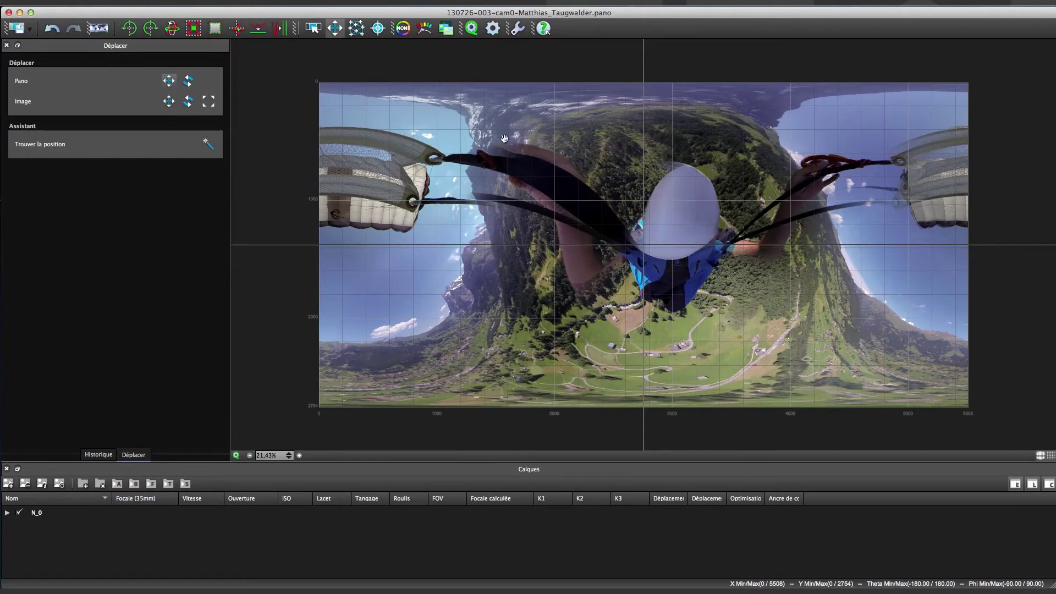
left_click_drag(618, 173, 560, 232)
left_click_drag(766, 250, 692, 255)
left_click_drag(598, 230, 596, 231)
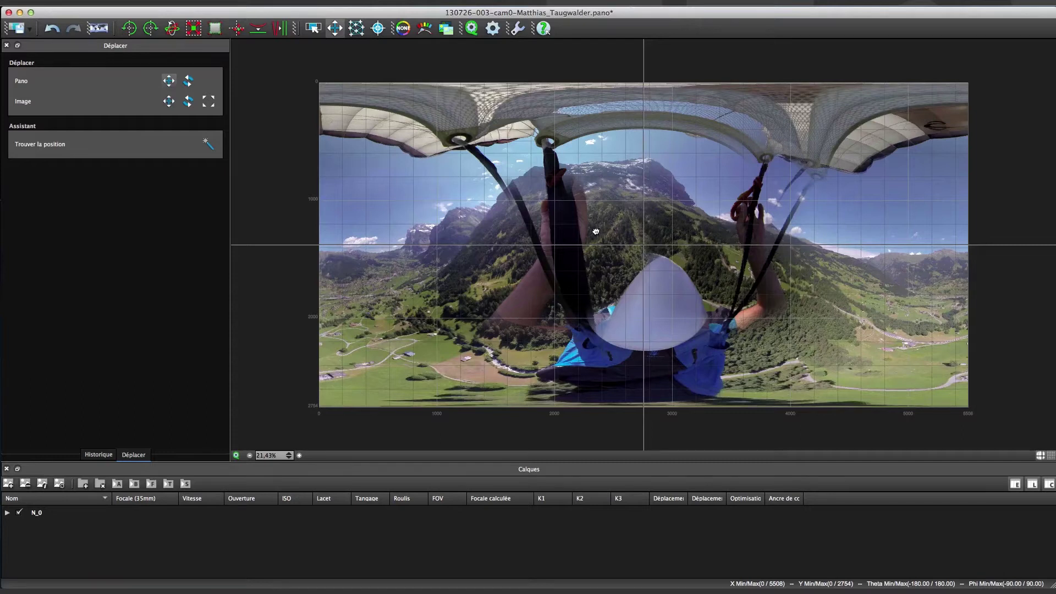
left_click(18, 30)
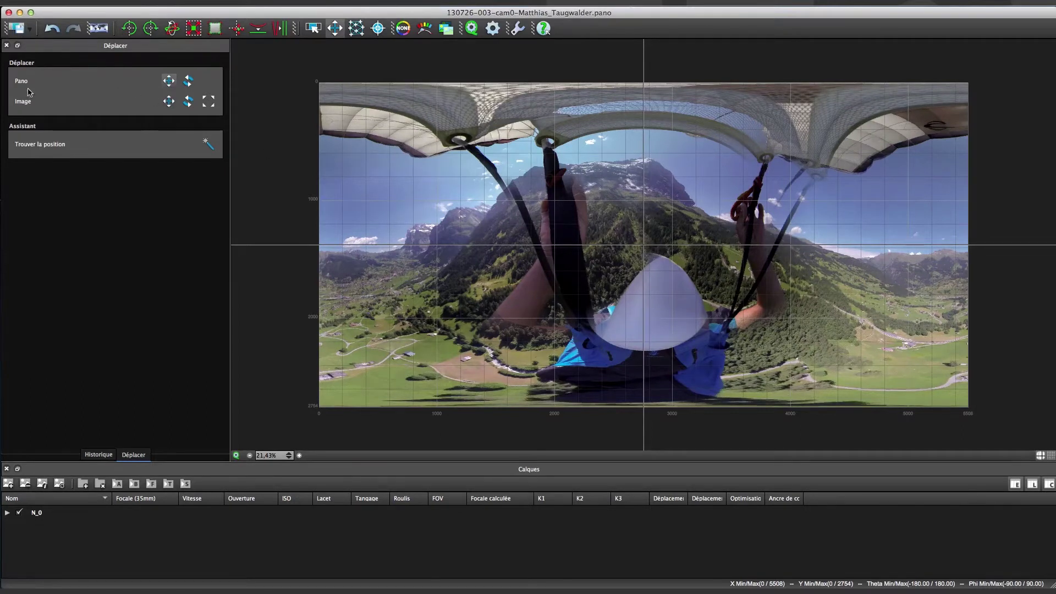
left_click(20, 12)
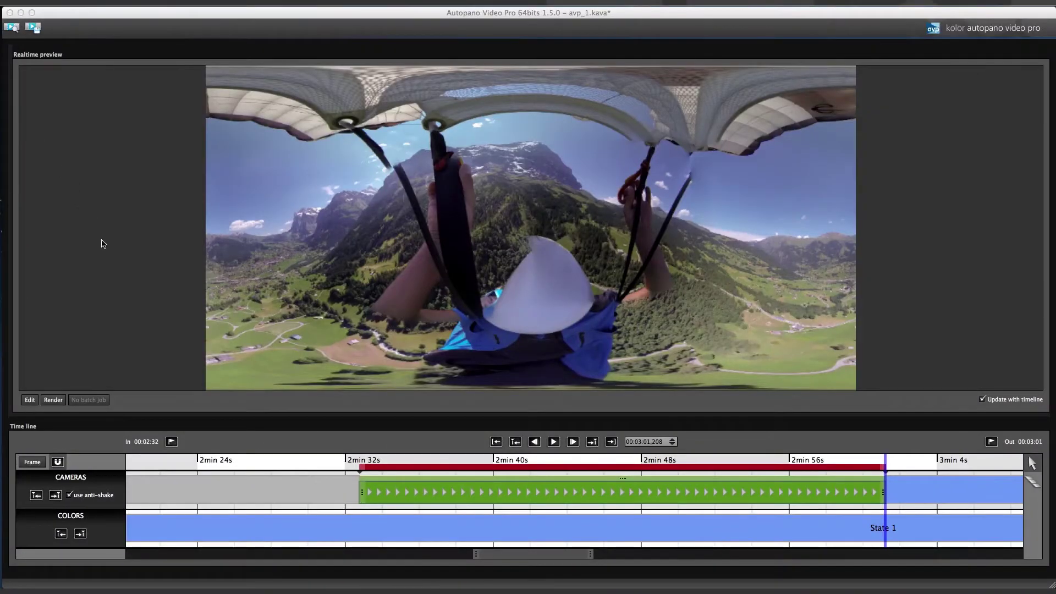
left_click(123, 284)
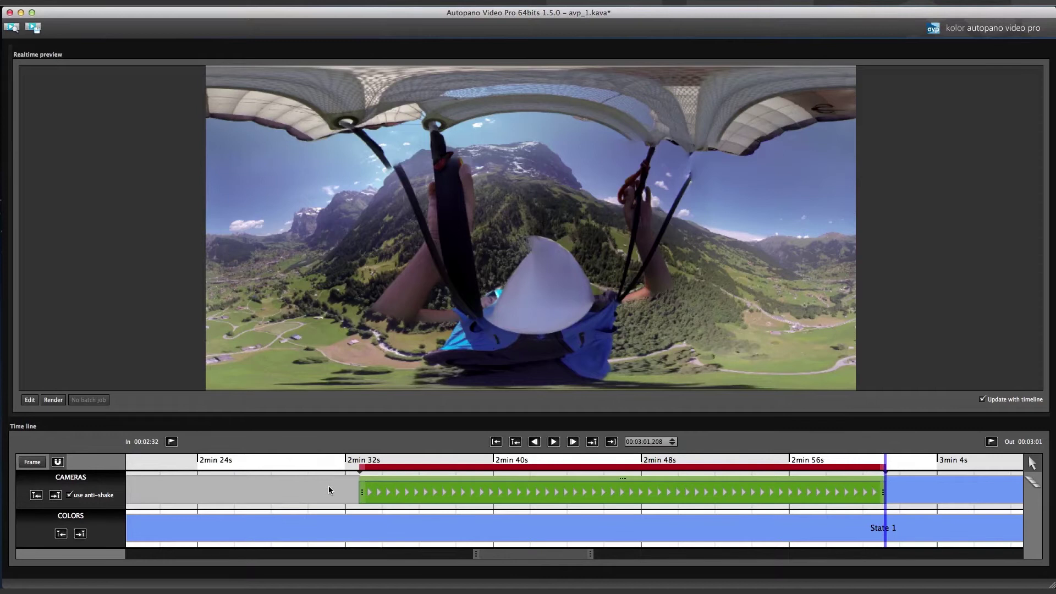
Step: Play the Cameras transition from its start and stop at the parachute opening, about 00:02:41
left_click(37, 497)
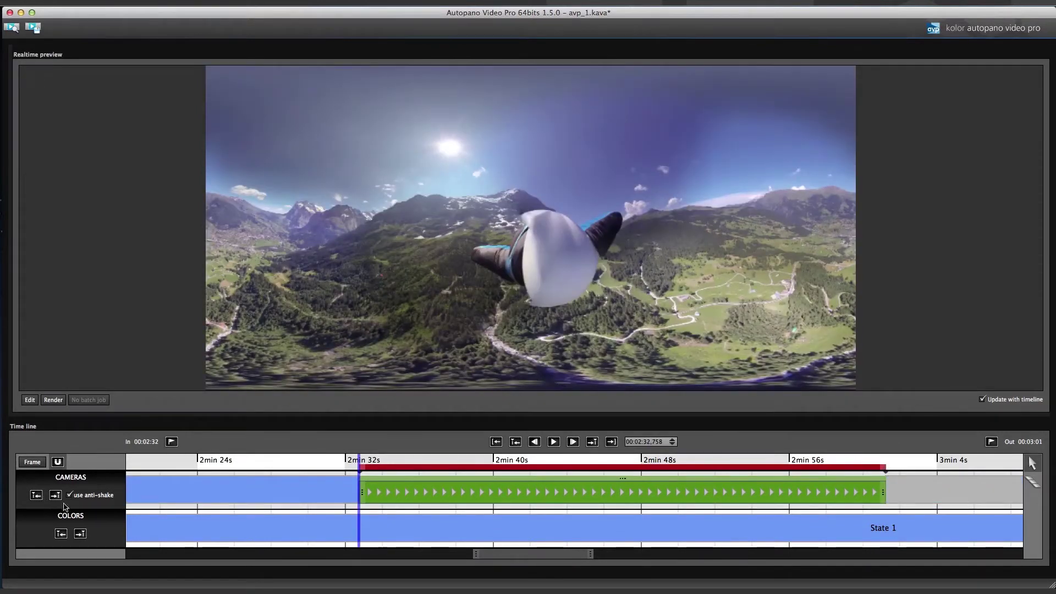
left_click(554, 442)
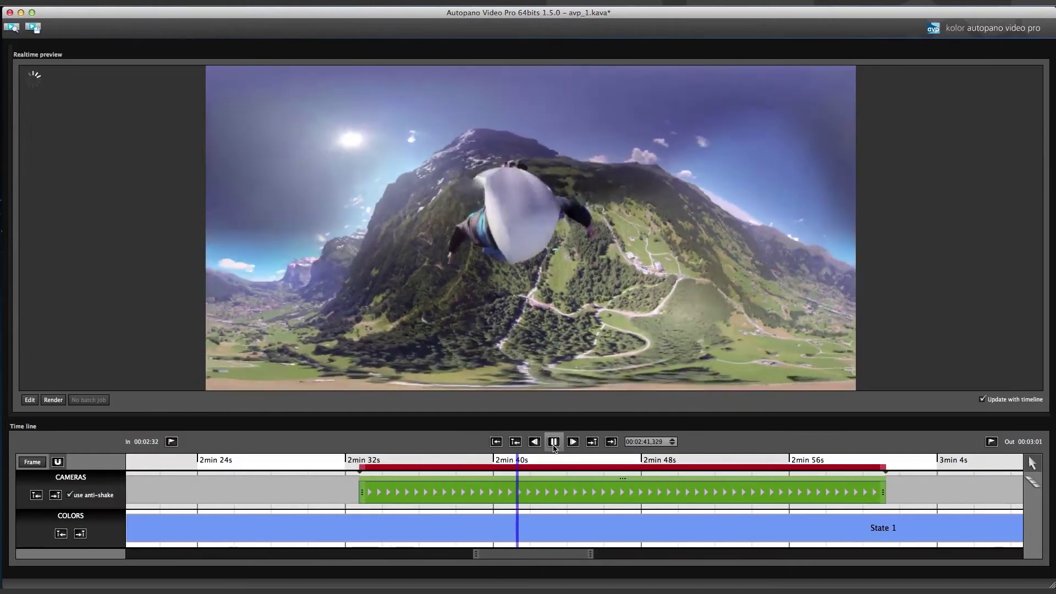
left_click(554, 447)
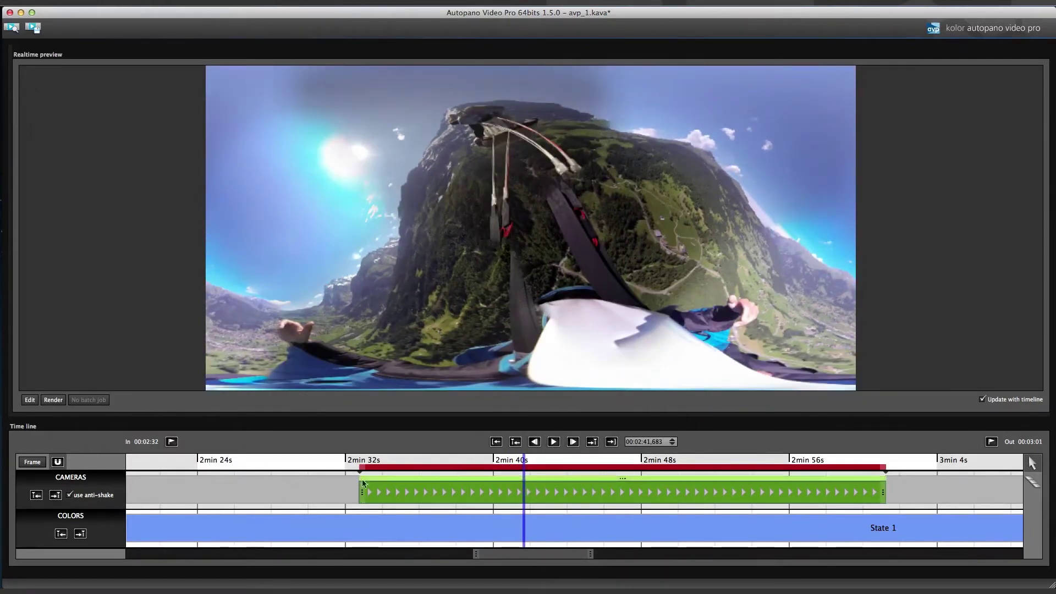
Step: Cut the Cameras transition at the parachute opening, 00:02:41,683, to add an intermediate state
key("c")
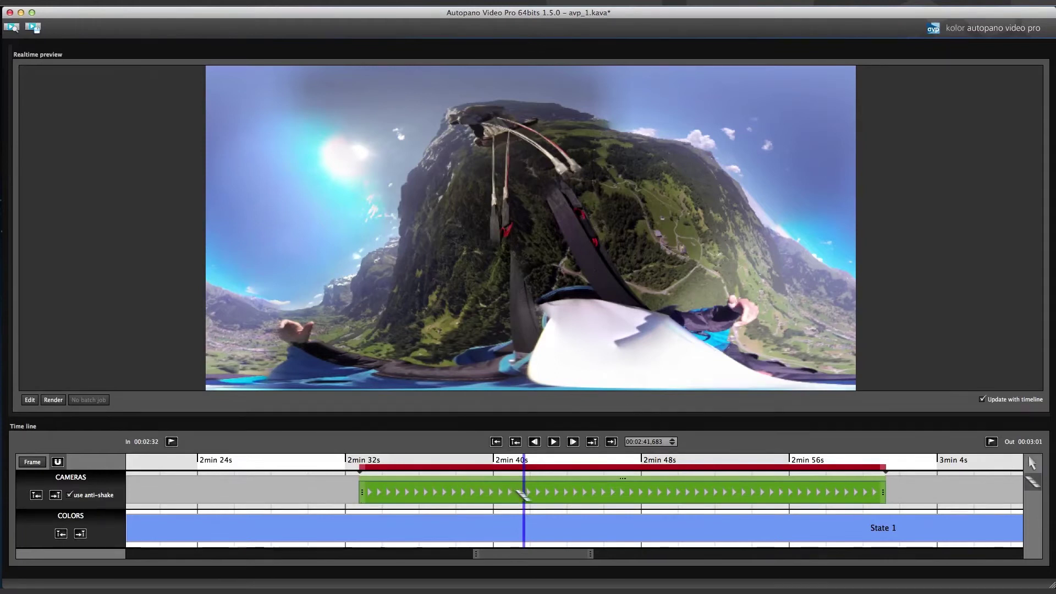
left_click(527, 493)
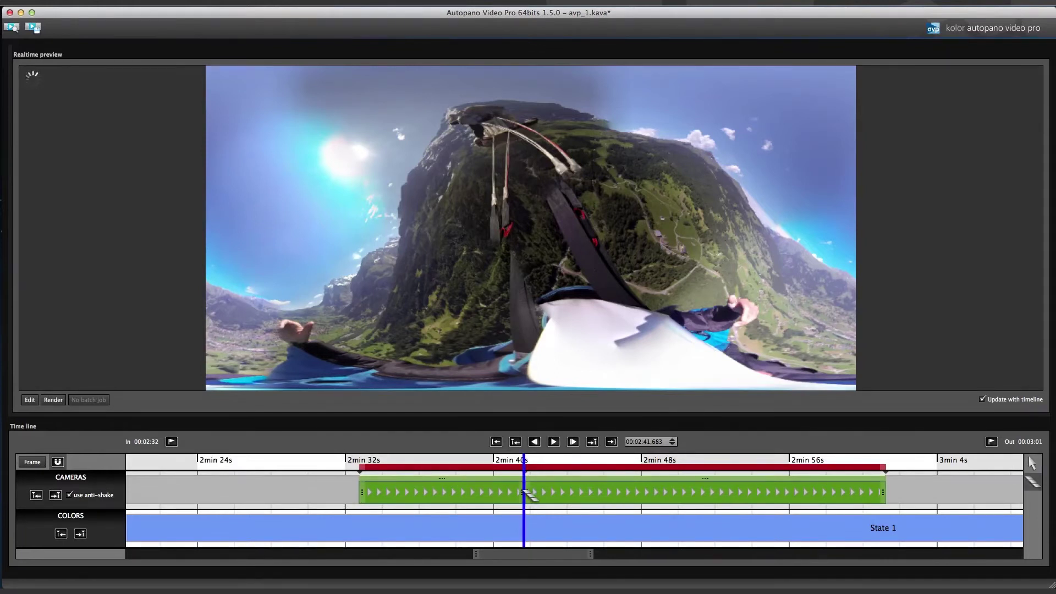
key("v")
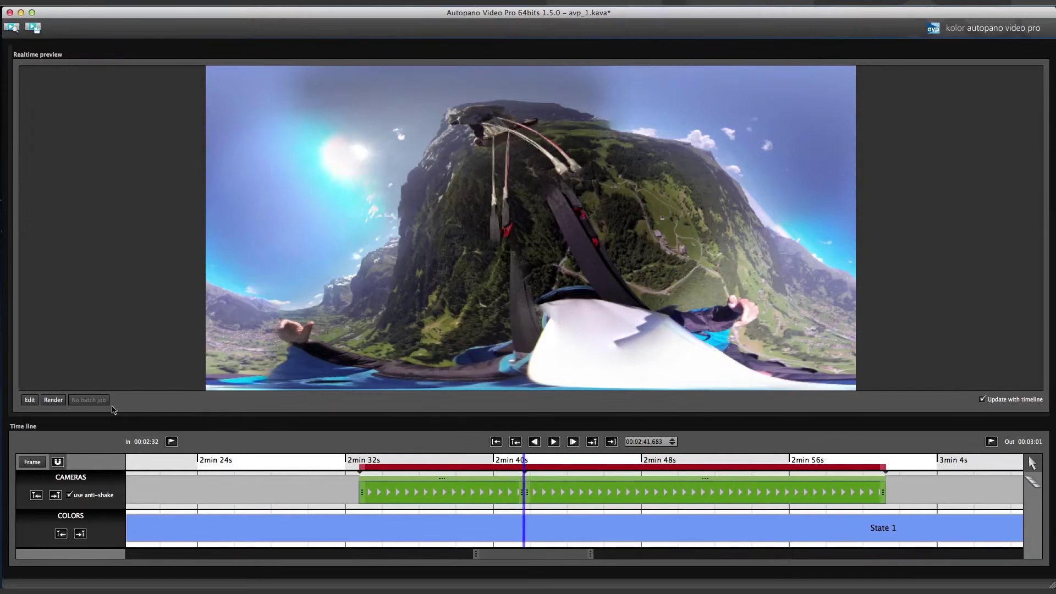
Step: Open the camera state at 00:02:41 in Autopano Giga, level its horizon, save it and return to Autopano Video Pro
left_click(30, 403)
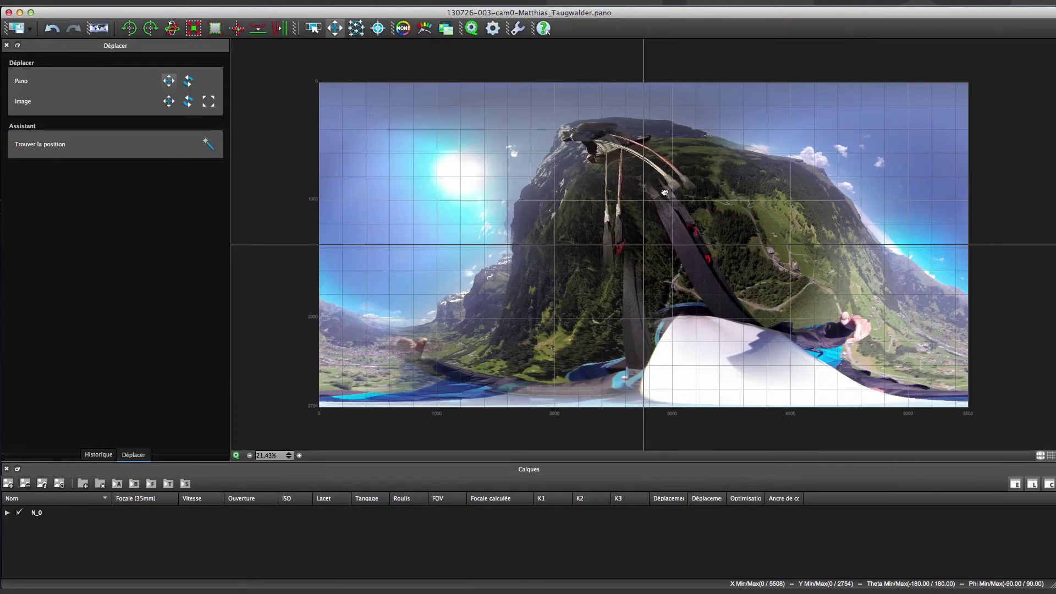
left_click_drag(665, 192, 629, 260)
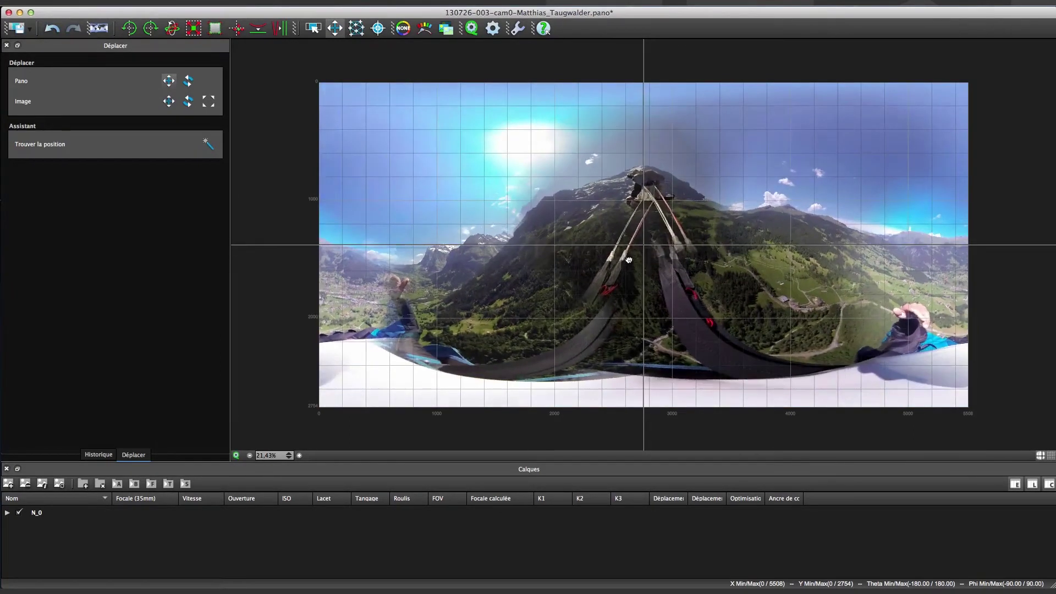
left_click_drag(522, 261, 556, 258)
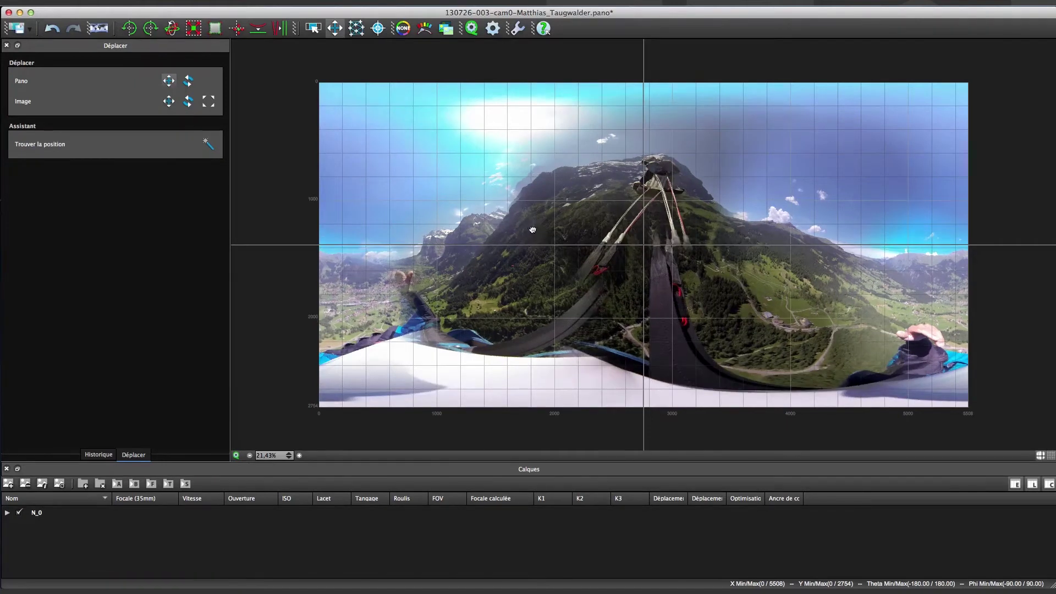
left_click_drag(535, 229, 538, 236)
left_click_drag(434, 263, 430, 251)
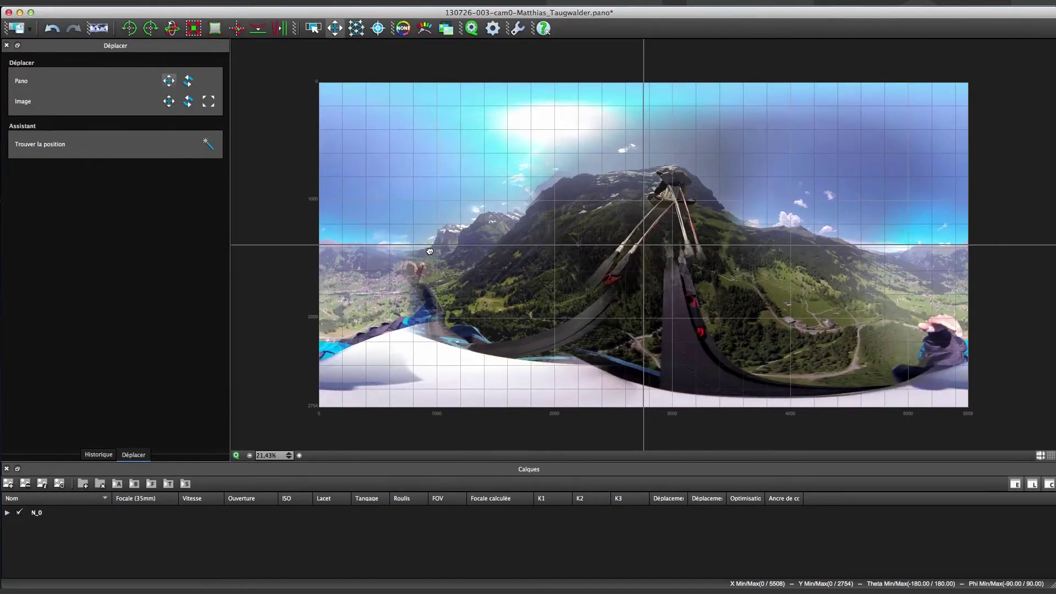
left_click(17, 27)
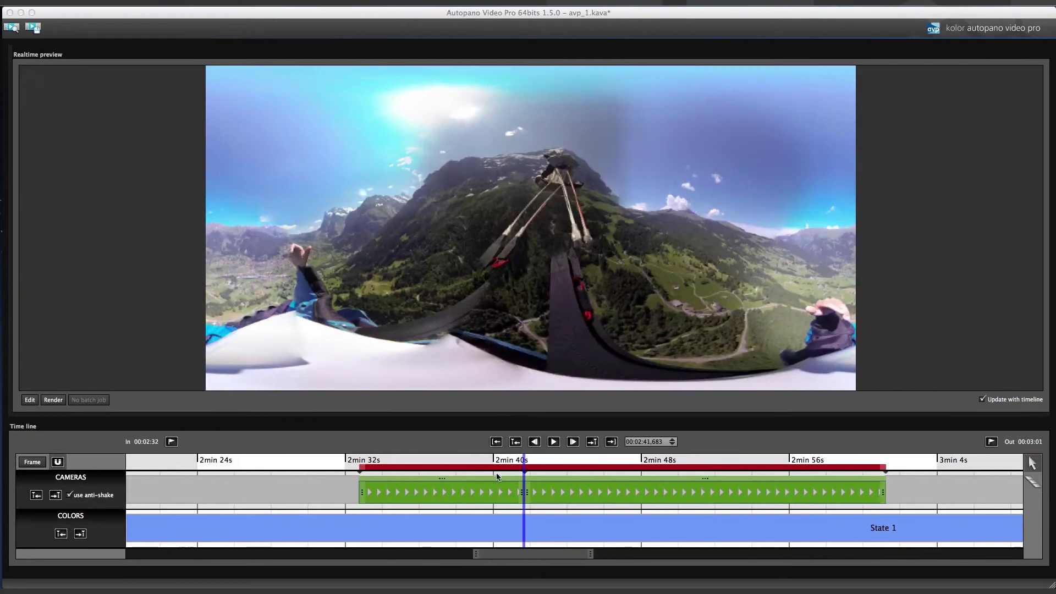
Step: Play on to 00:02:43,705, where the horizon tilts again, and cut the Cameras transition there
left_click(554, 443)
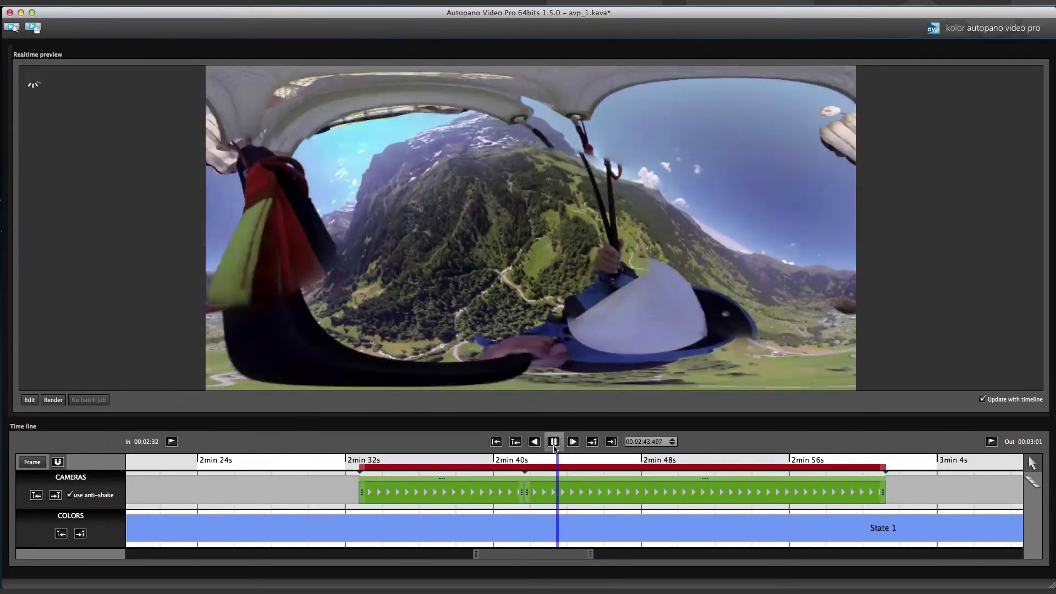
left_click(555, 448)
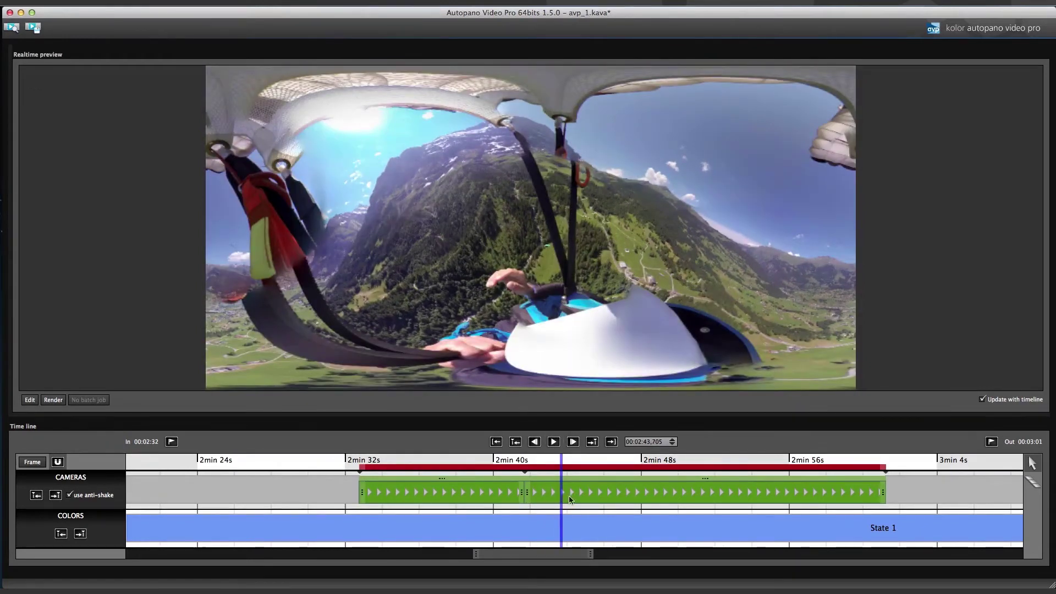
key("c")
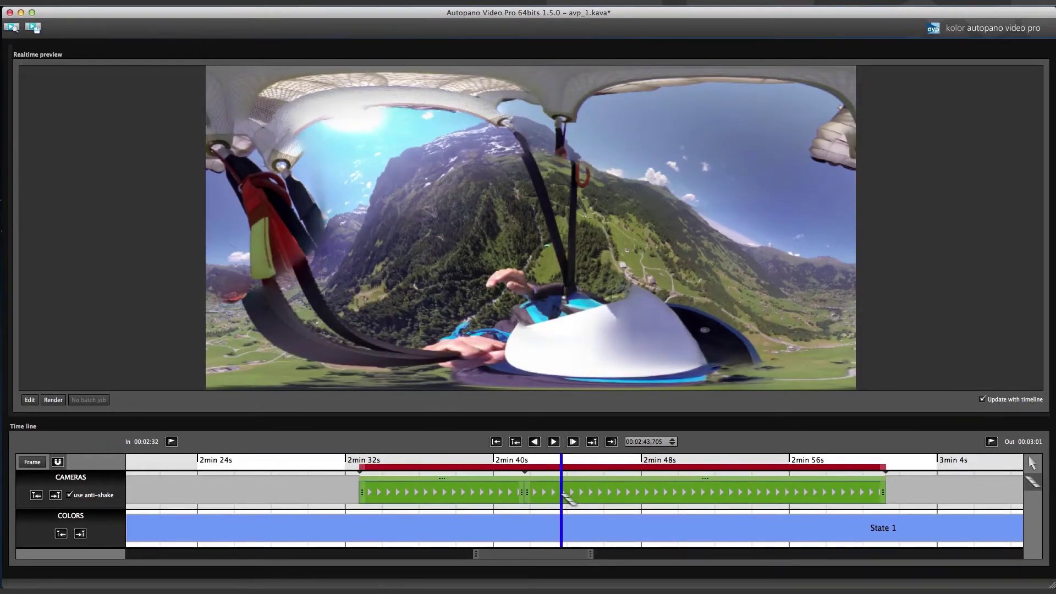
key("v")
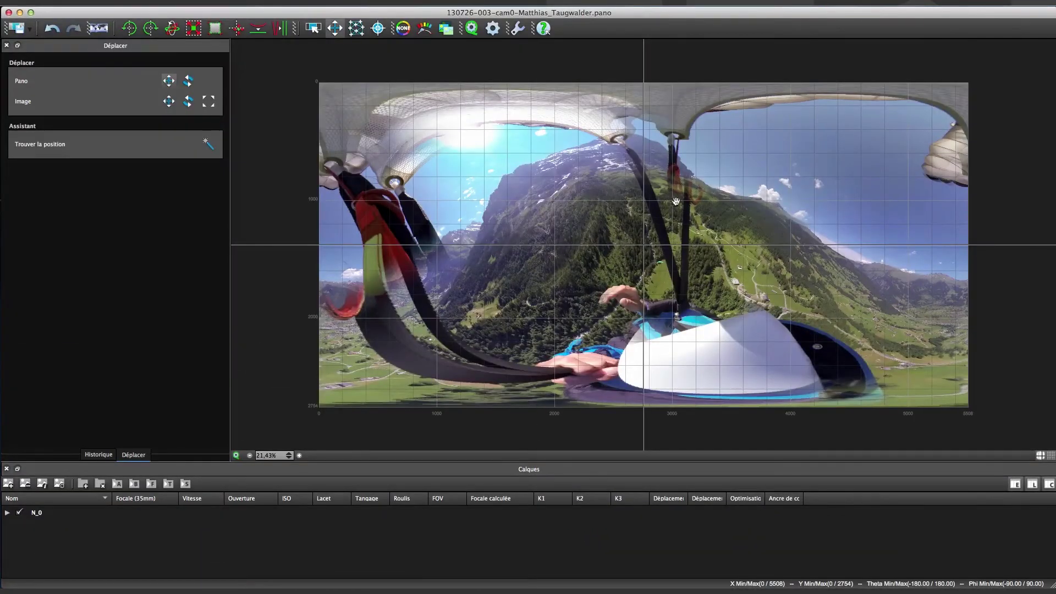
Step: Level the horizon of the camera state at 00:02:43, save it and return to Autopano Video Pro
left_click_drag(676, 201, 678, 240)
left_click_drag(507, 237, 756, 251)
left_click_drag(905, 258, 904, 254)
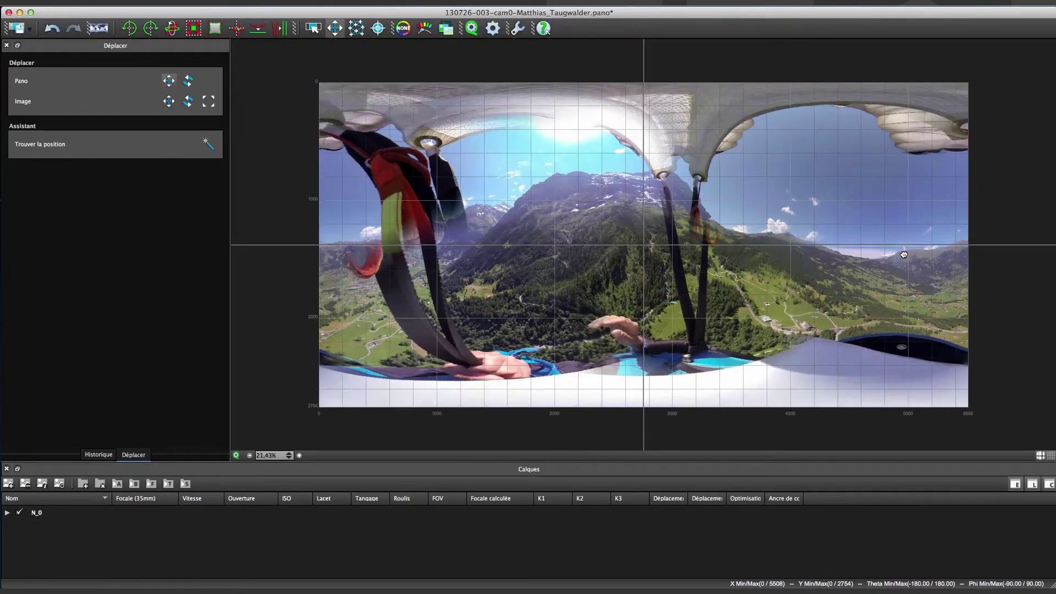
left_click_drag(665, 248, 525, 229)
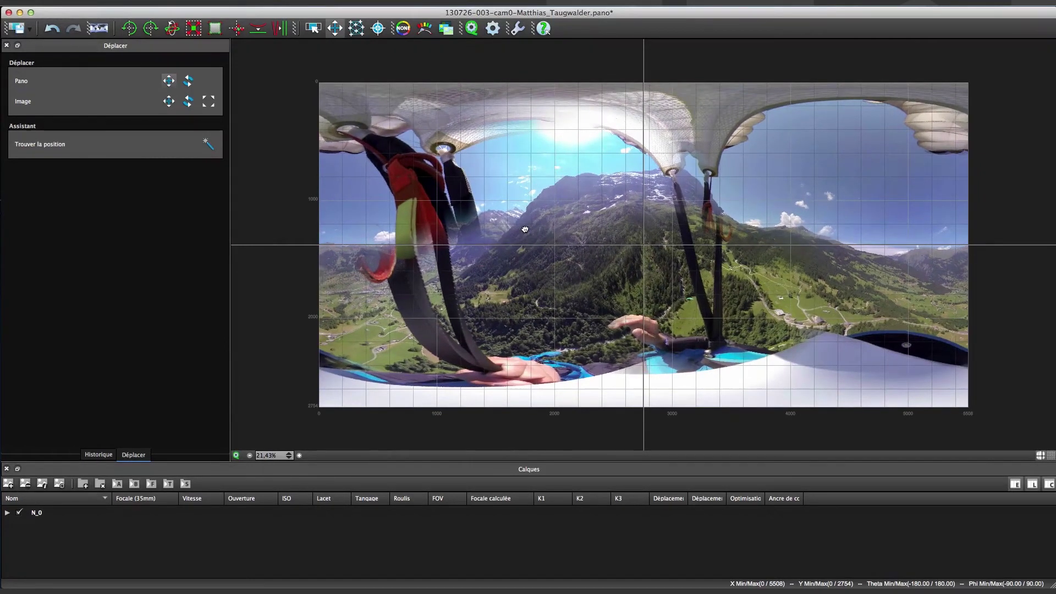
left_click(20, 20)
left_click(19, 12)
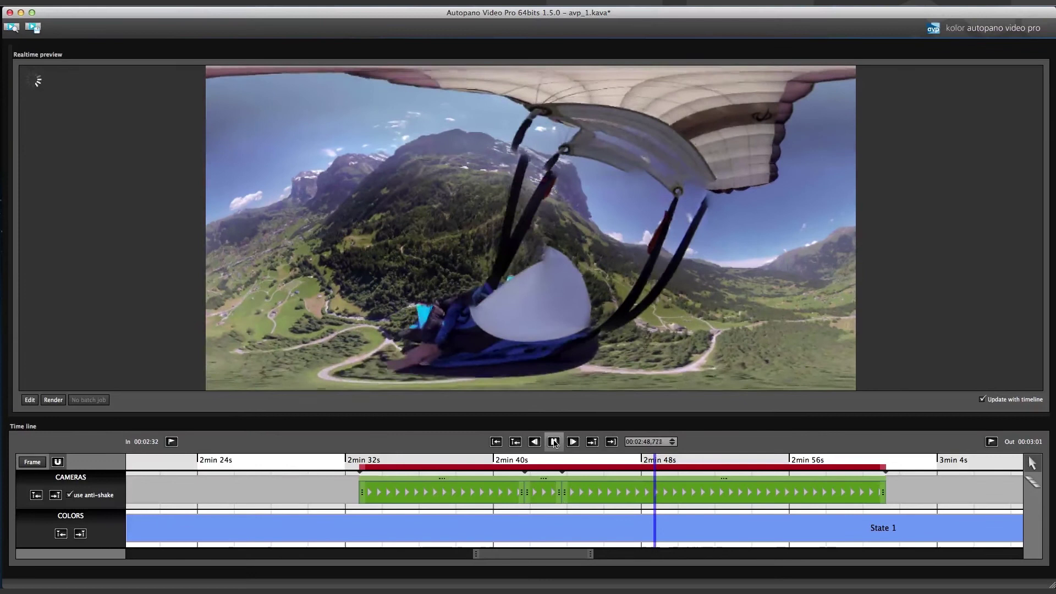
Step: Stop playback at 00:02:49,460, cut the Cameras transition there, and level and save that state's horizon in Autopano Giga
left_click(555, 443)
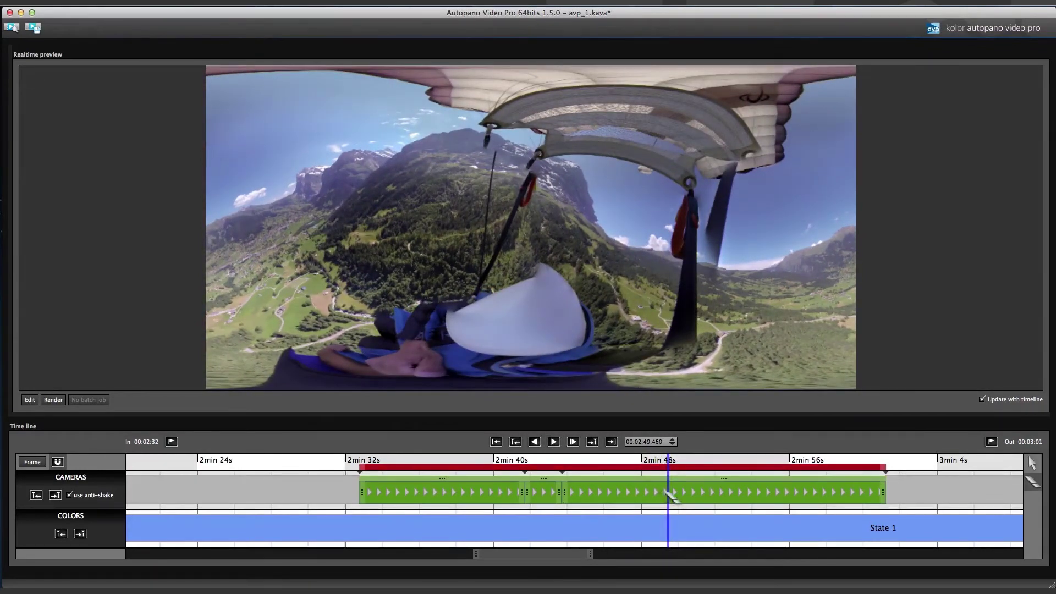
left_click(669, 493)
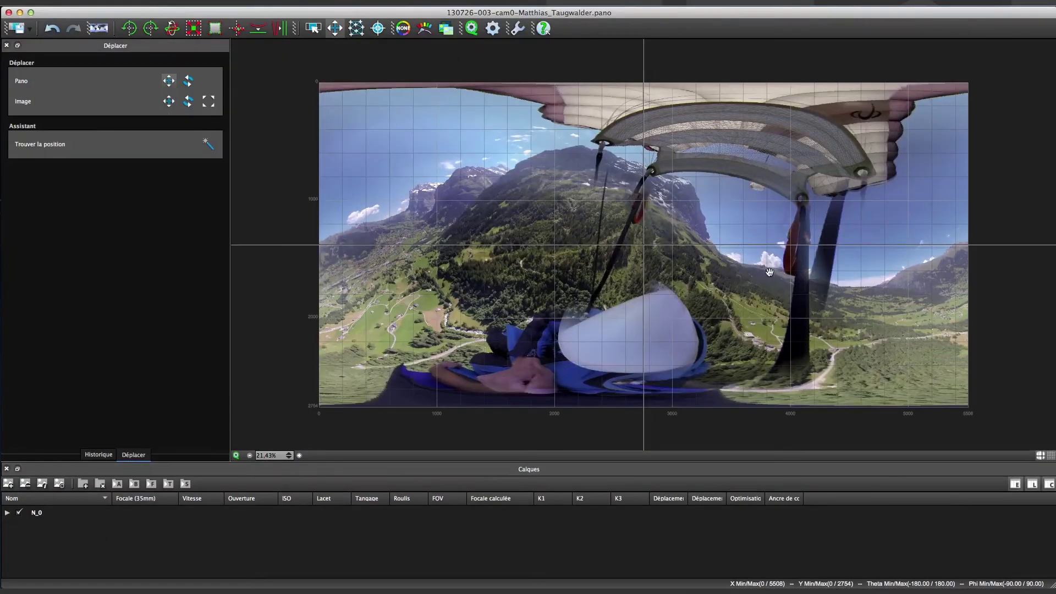
left_click_drag(769, 272, 734, 250)
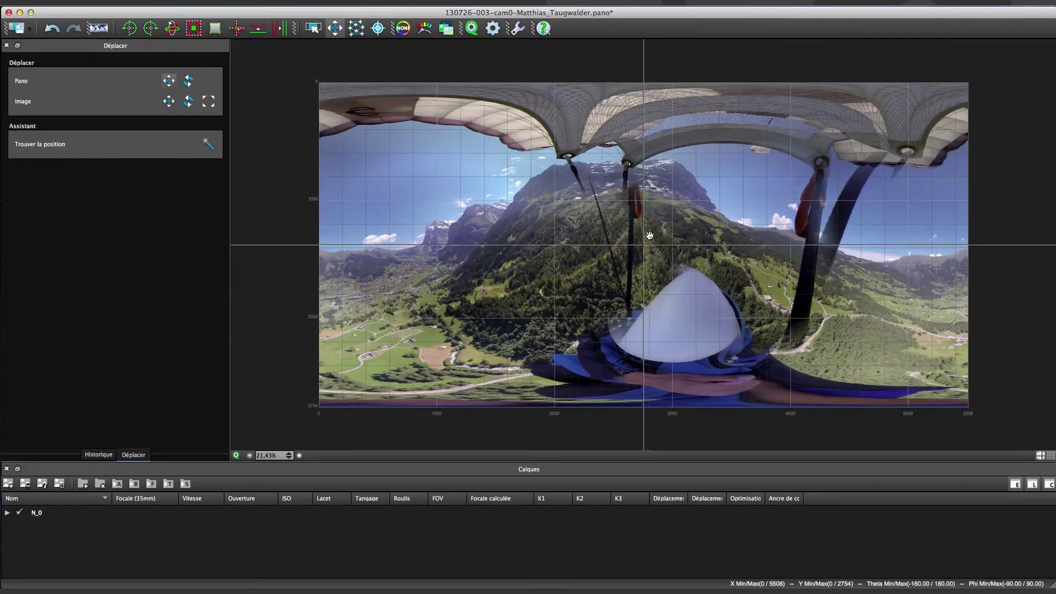
key("super+s")
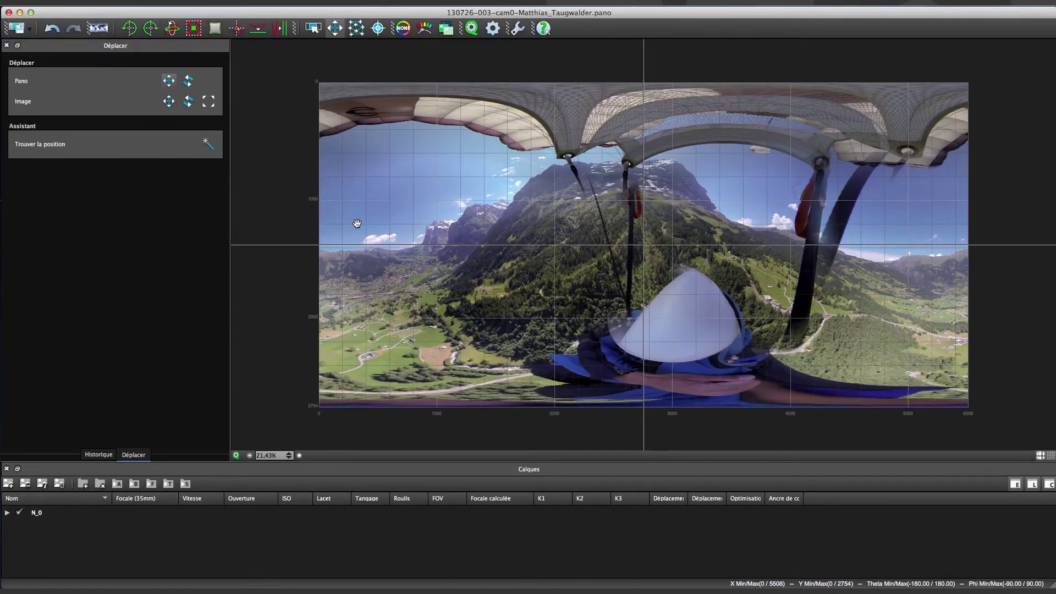
left_click(8, 12)
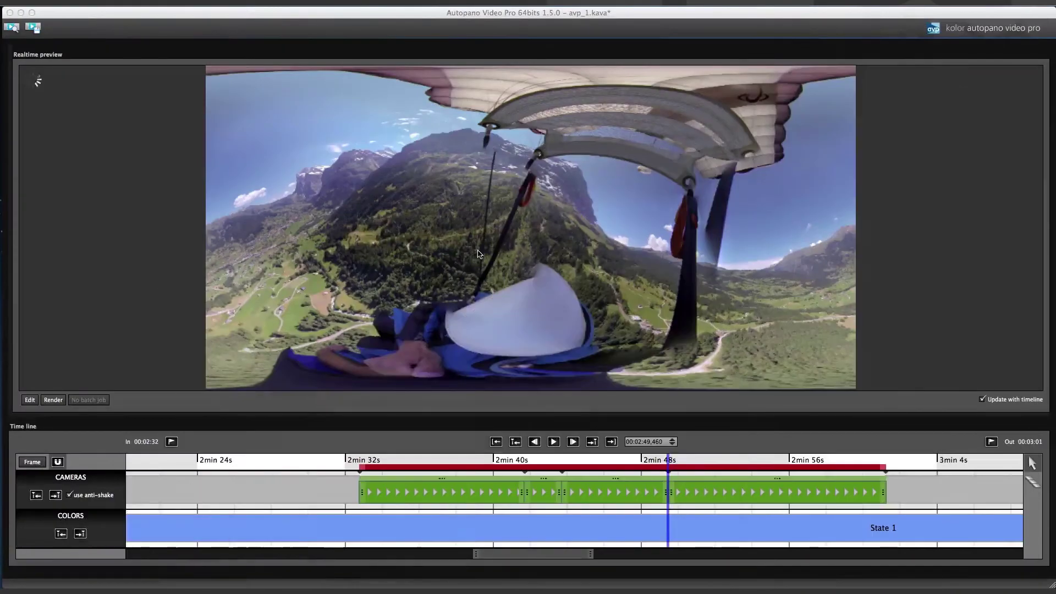
Step: Play on to 00:02:53,172 and cut the Cameras transition there to add another state
left_click(555, 442)
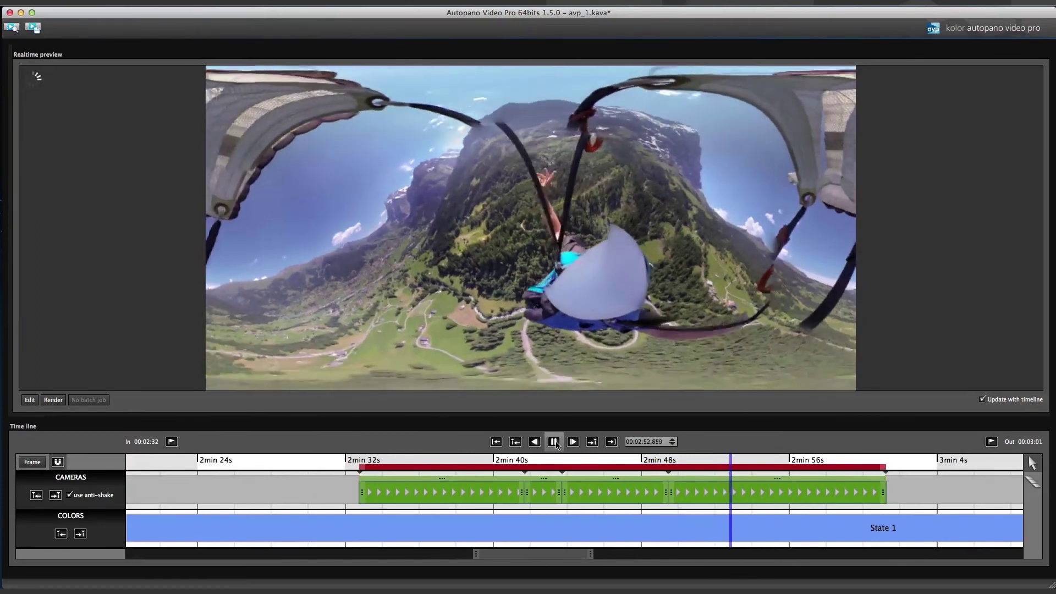
left_click(554, 442)
key("c")
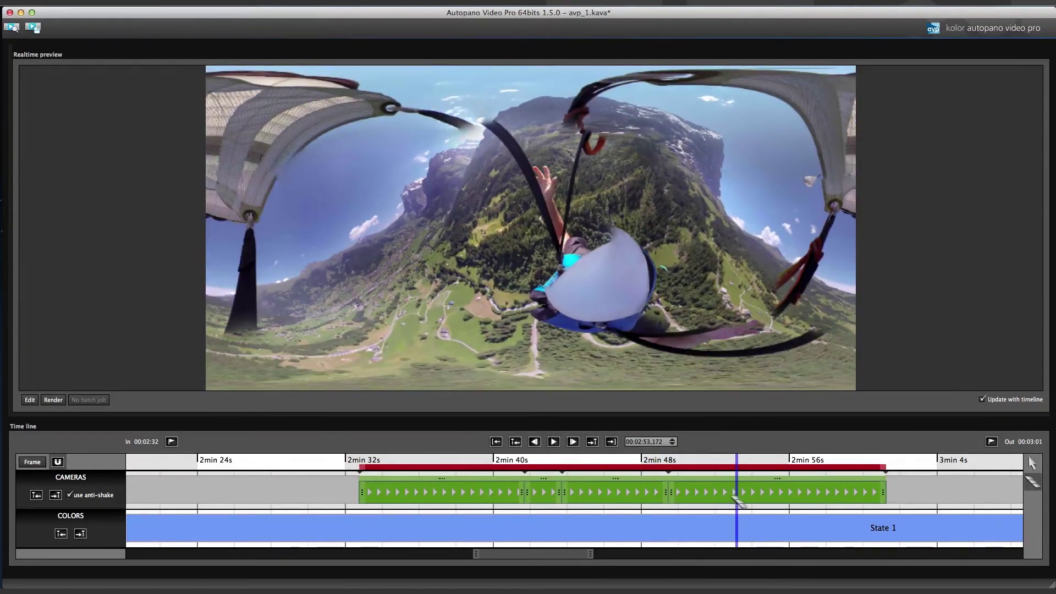
left_click(738, 495)
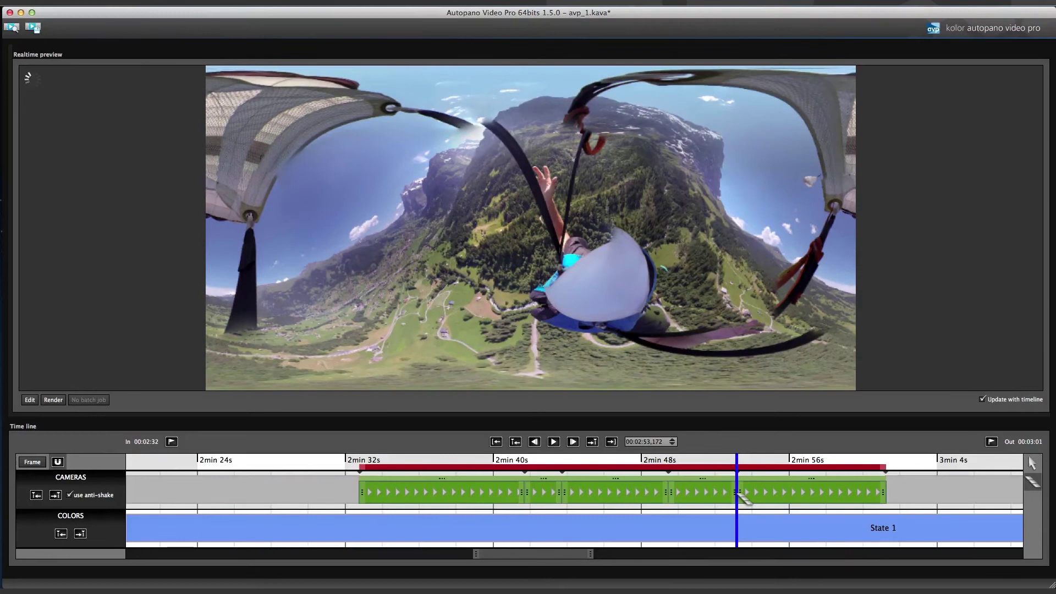
key("v")
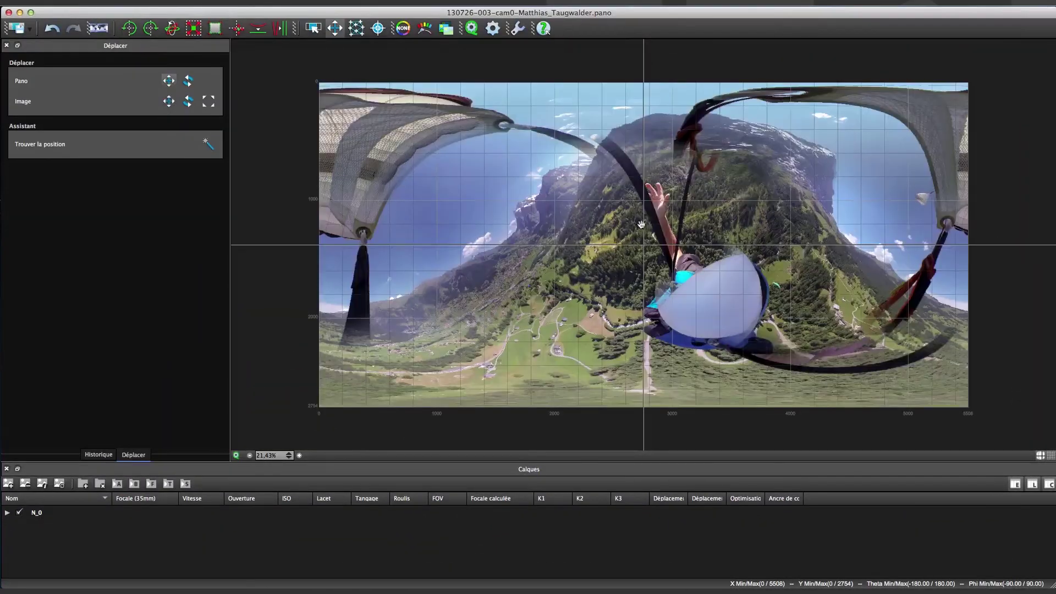
Step: Level and save the horizon of the 00:02:53 state, and play the video in Autopano Video Pro past the out point at 00:03:01
left_click_drag(662, 198, 661, 250)
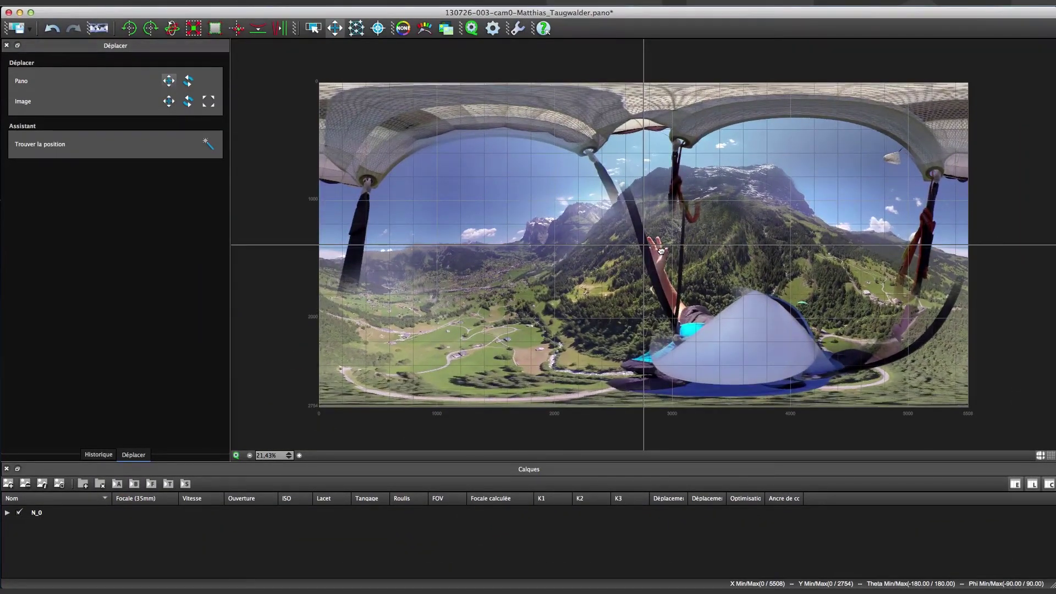
left_click(17, 27)
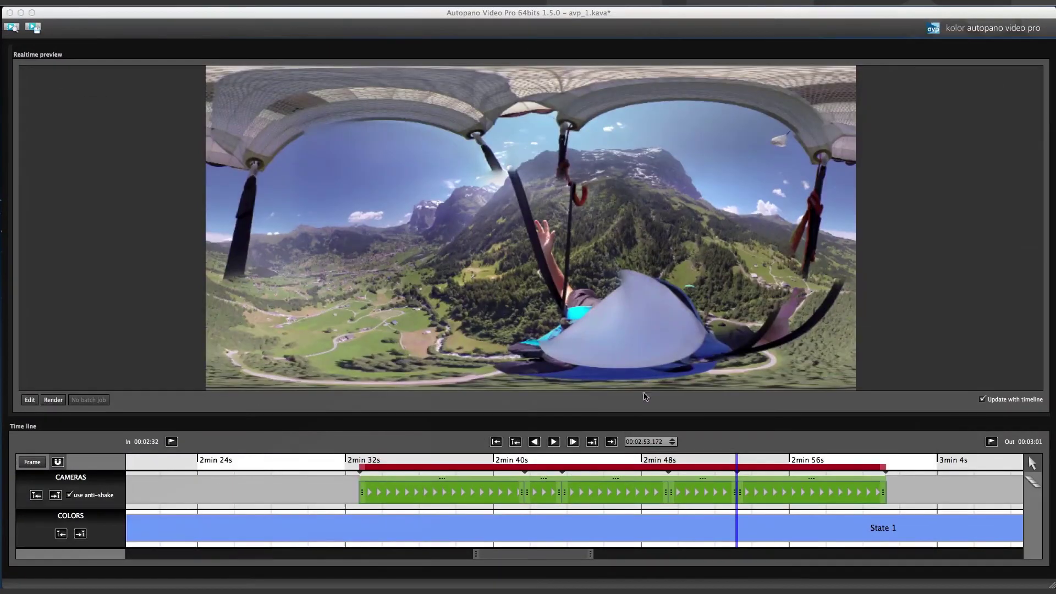
left_click(554, 444)
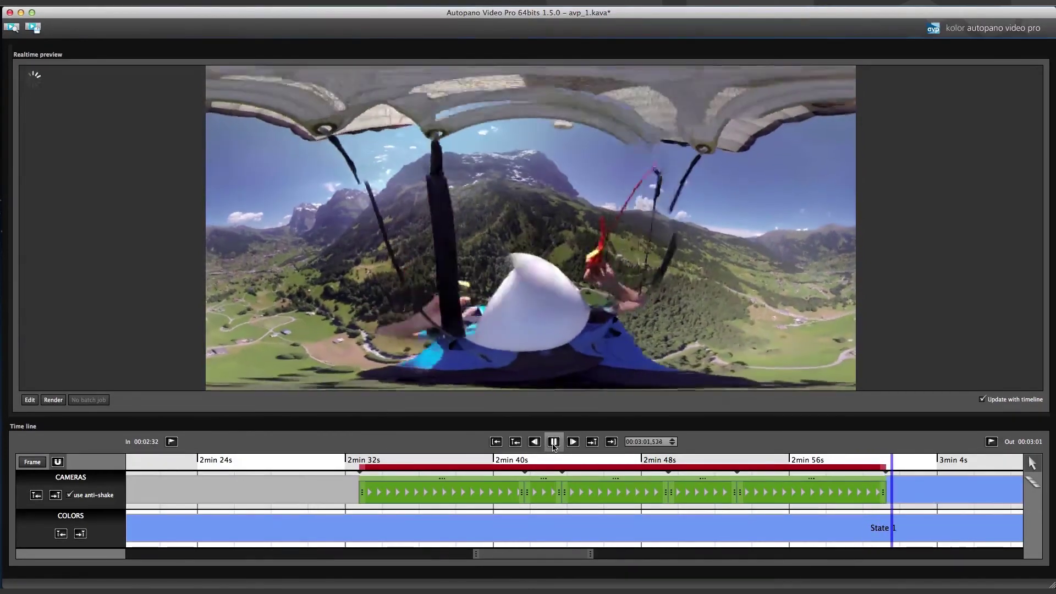
left_click(554, 442)
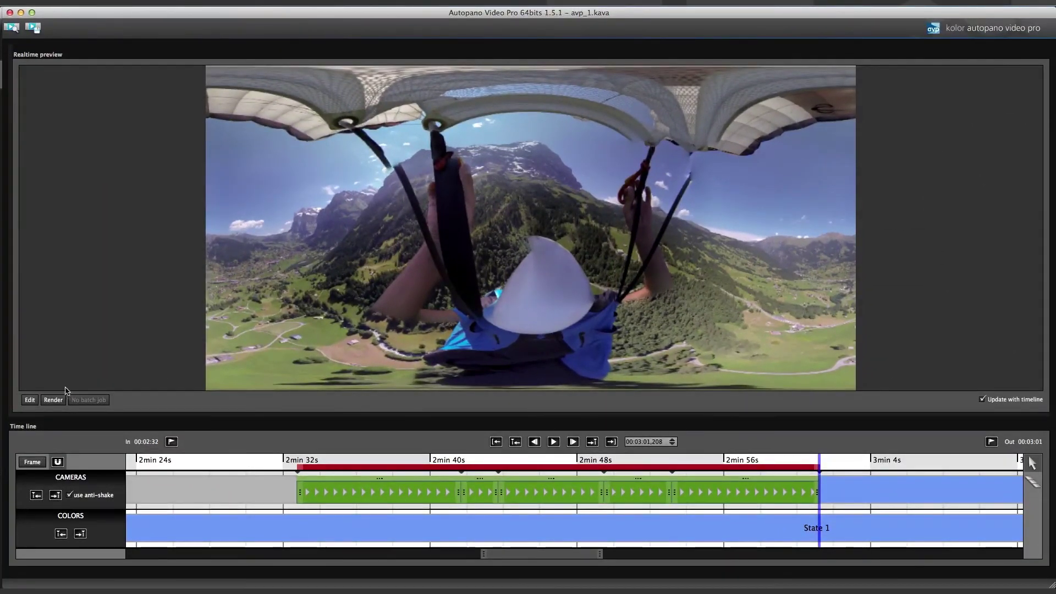
Step: Render the stabilized video as Mp4 with the H.264 HD preset
left_click(53, 400)
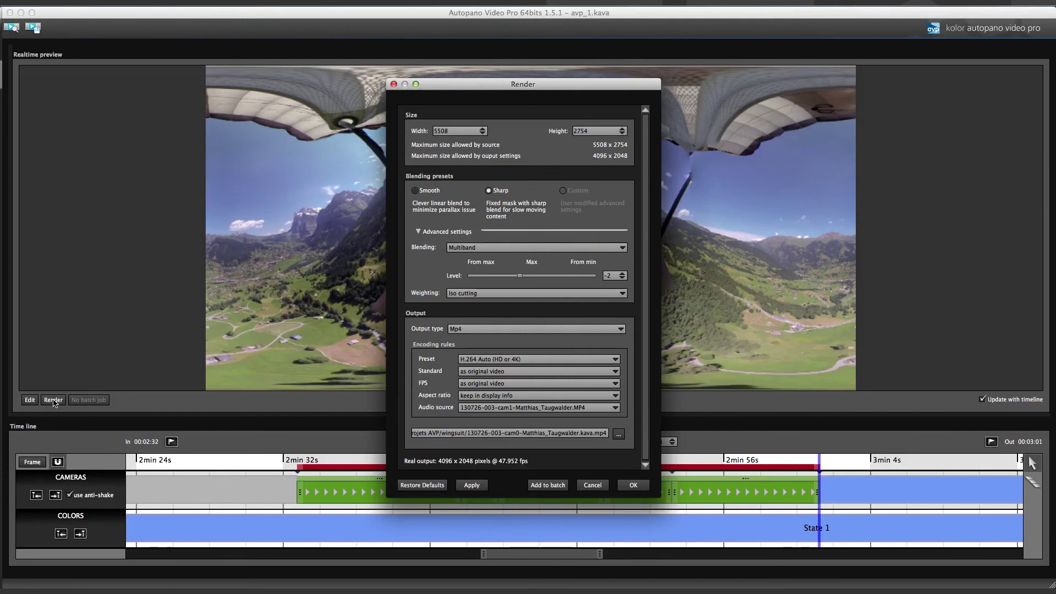
left_click(617, 360)
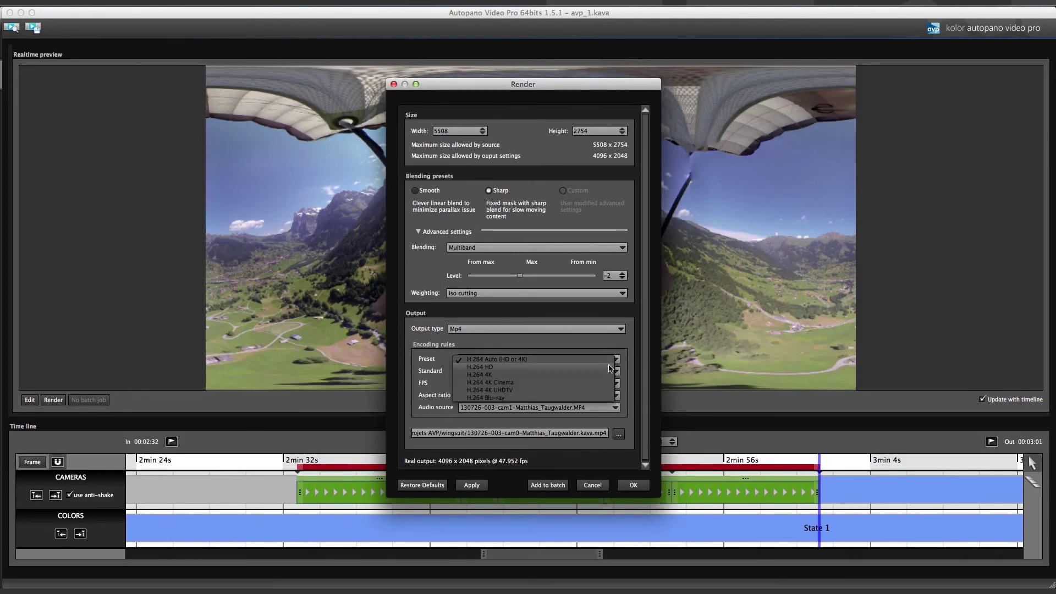
left_click(610, 368)
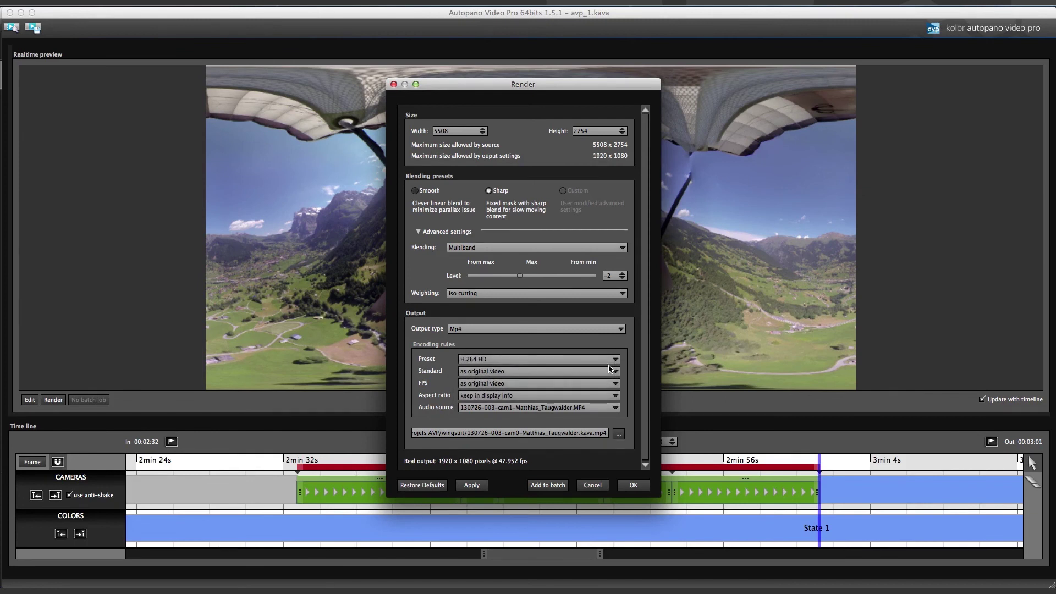
left_click(633, 484)
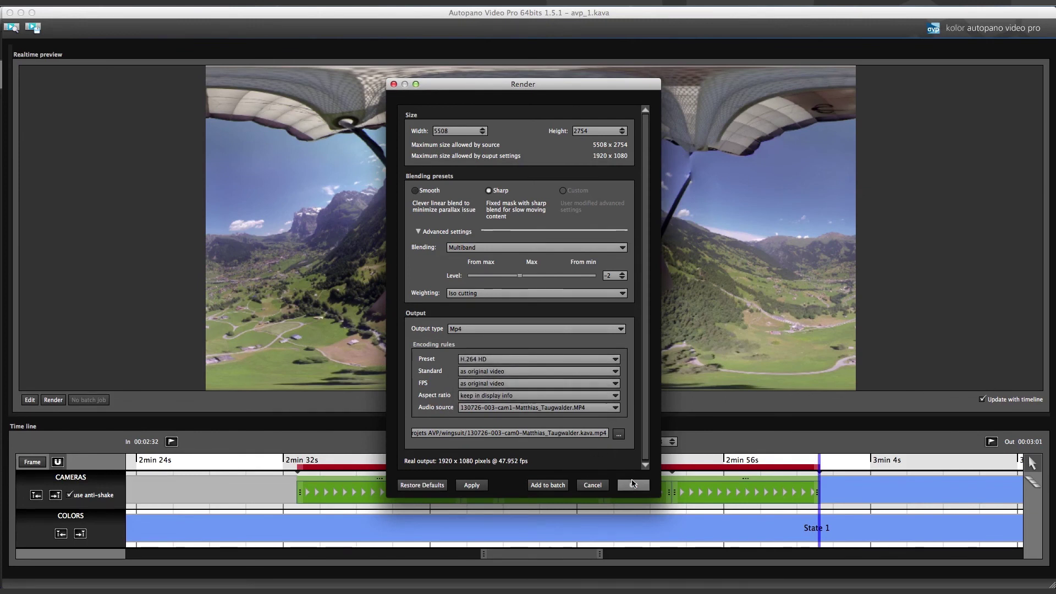